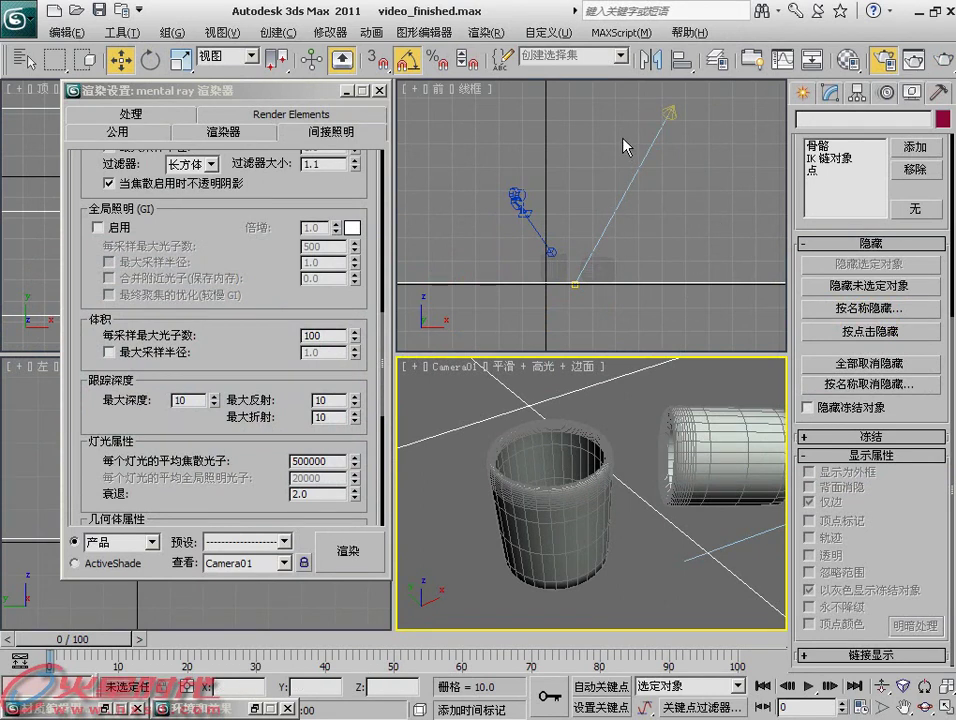
Unhide Box001 from the Unhide by Name list so its outline returns to the front view
left_click(869, 384)
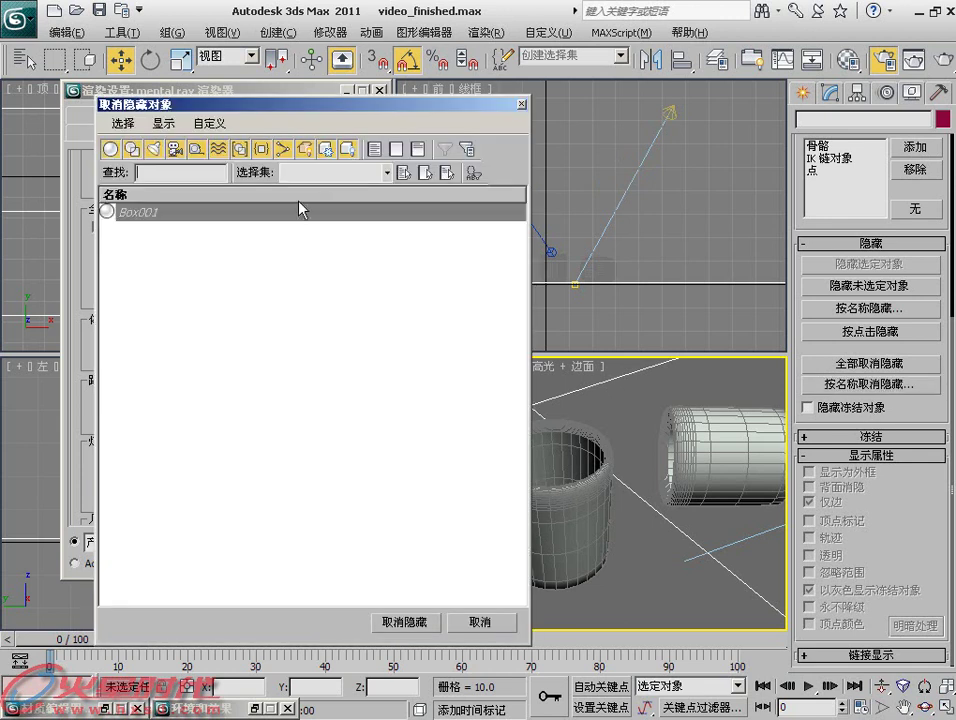
double_click(288, 214)
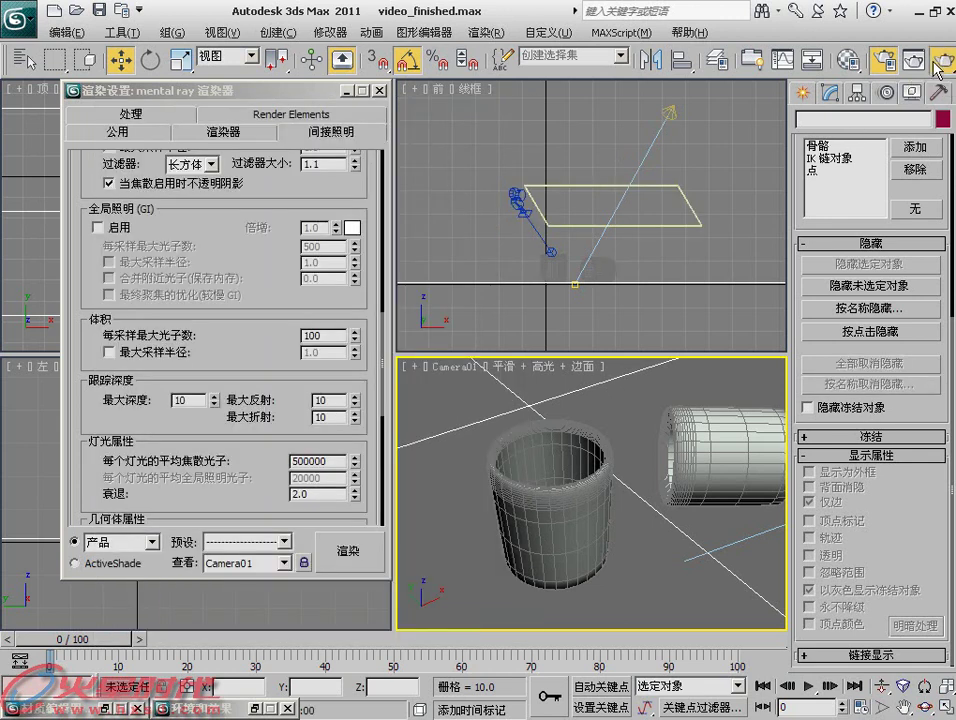
Lower Average Caustic Photons per Light from 500000 to 5000 and re-render the Camera01 view
key("shift+q")
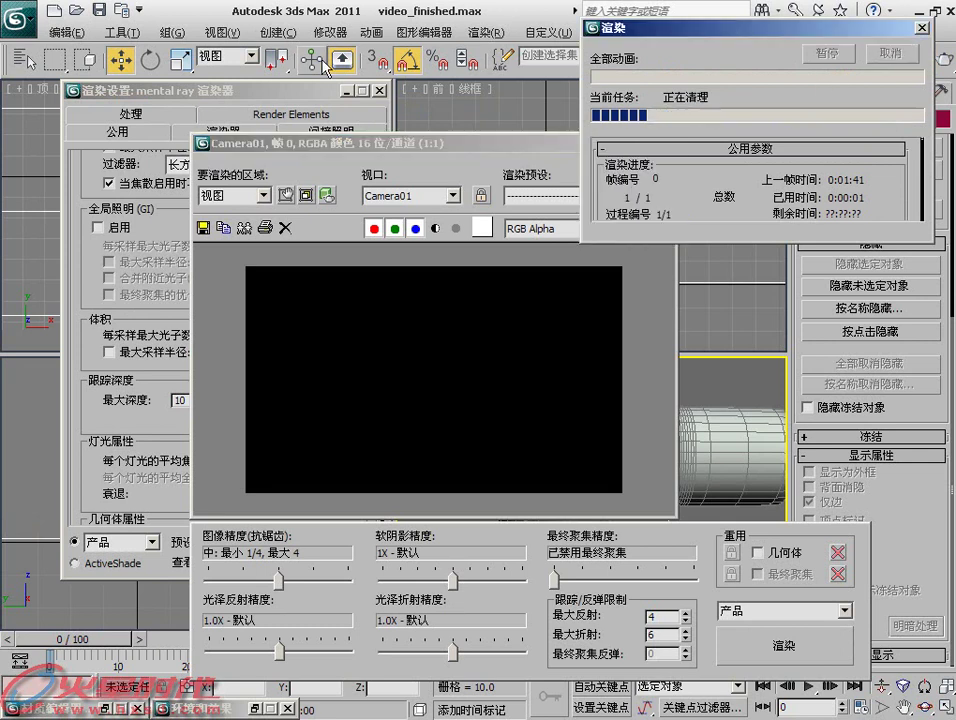
left_click(918, 58)
left_click(294, 460)
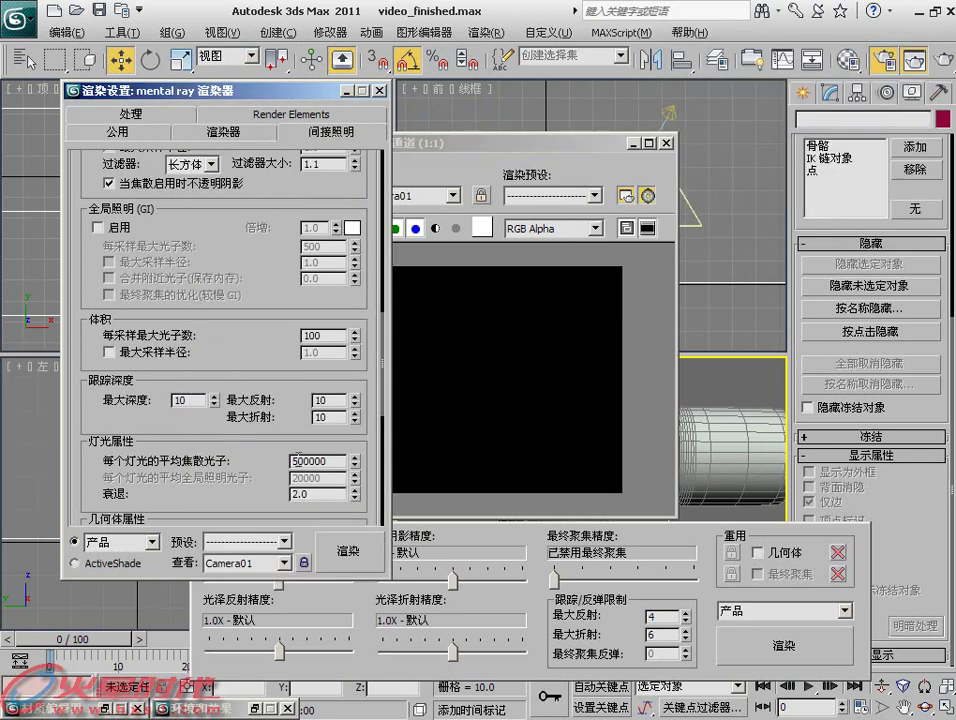
type("5")
key("Return")
left_click(916, 57)
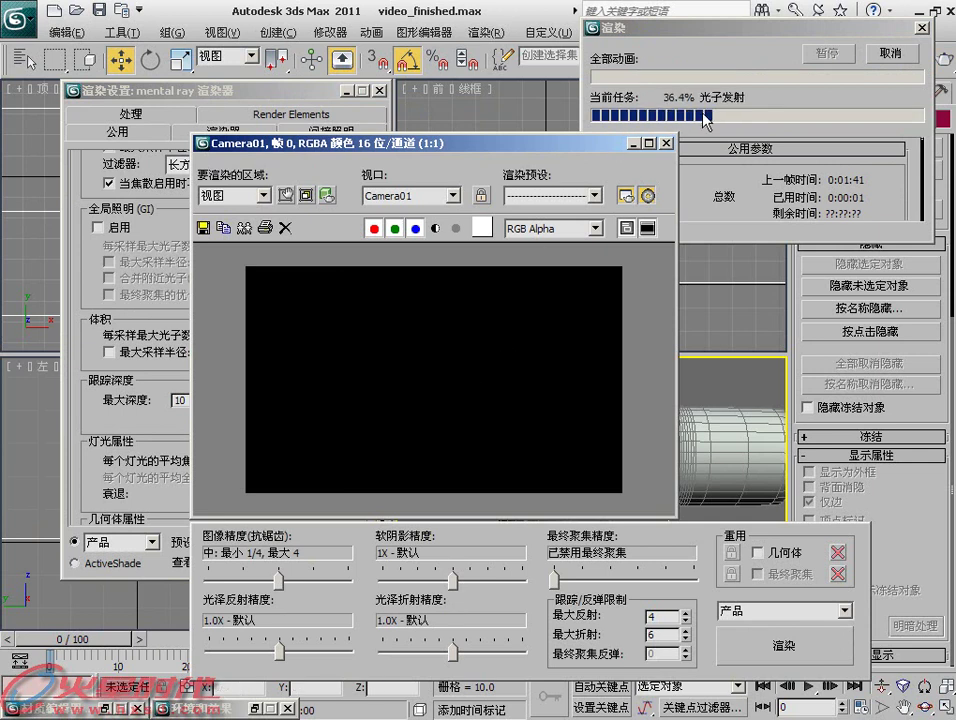
mouse_move(610, 145)
left_mouse_down()
mouse_move(392, 177)
mouse_move(745, 178)
left_mouse_up()
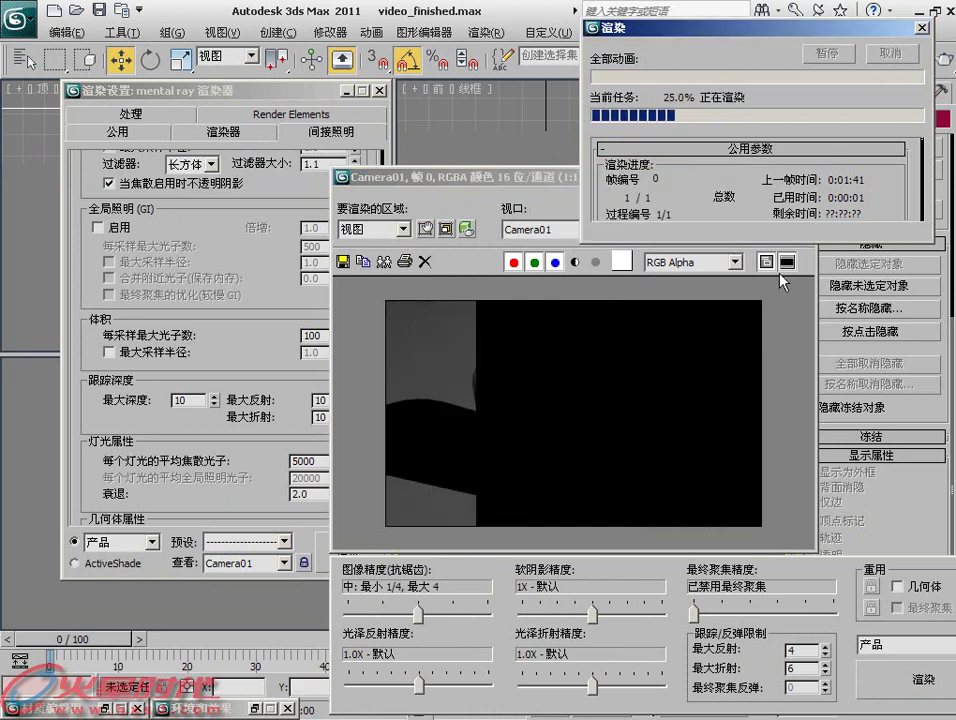
Add Box001 to the mr Area Spot's exclude list, then render the Camera01 view again
left_click(884, 53)
left_click(804, 177)
left_click(672, 121)
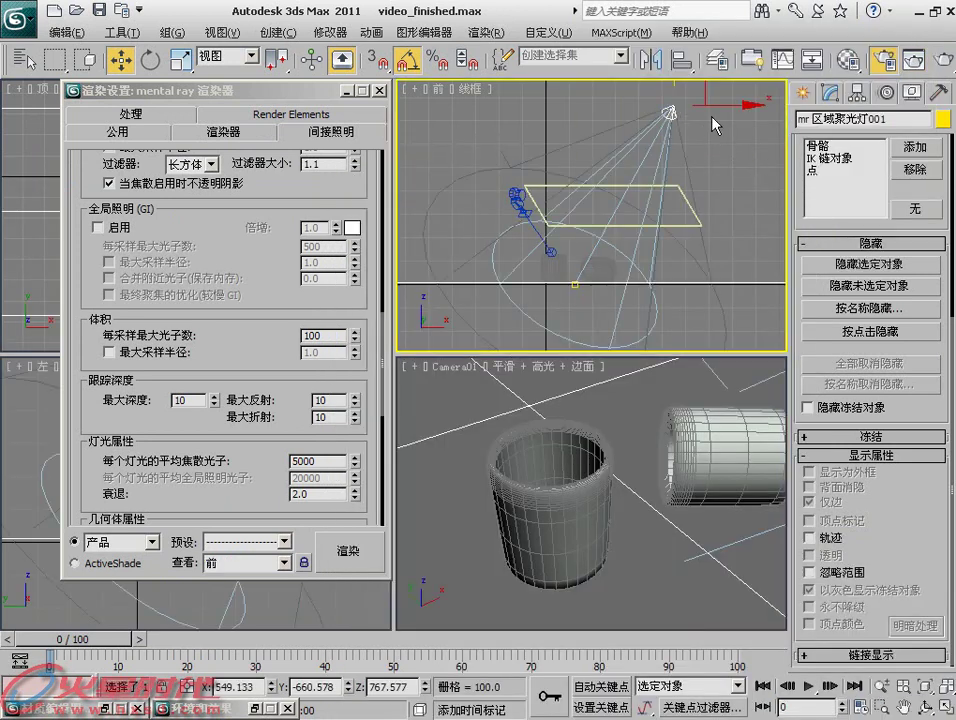
left_click(829, 93)
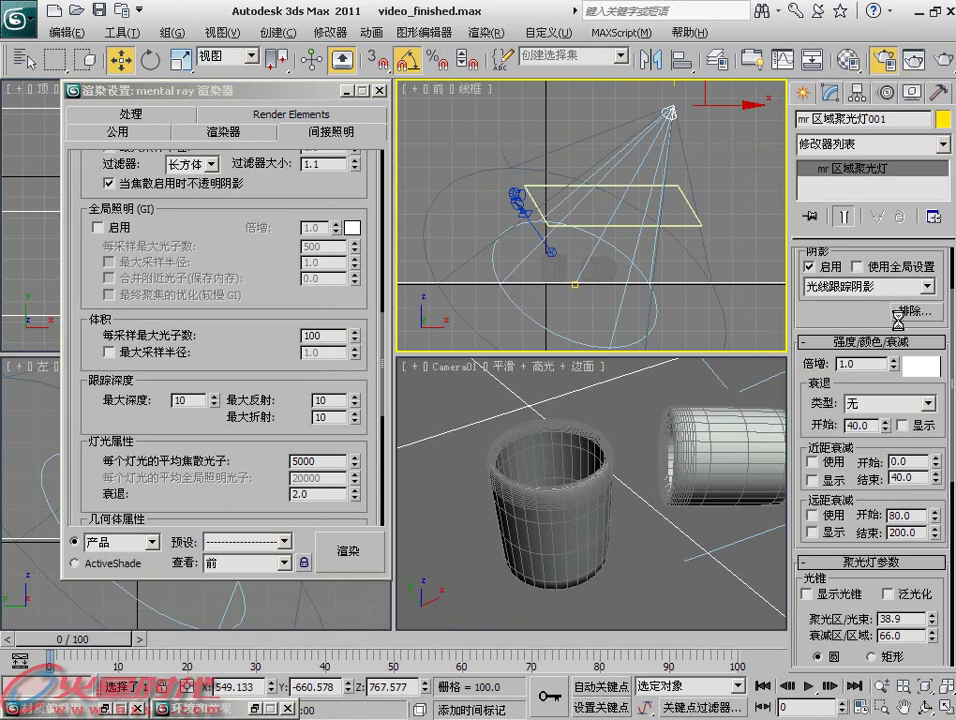
left_click(912, 311)
double_click(232, 204)
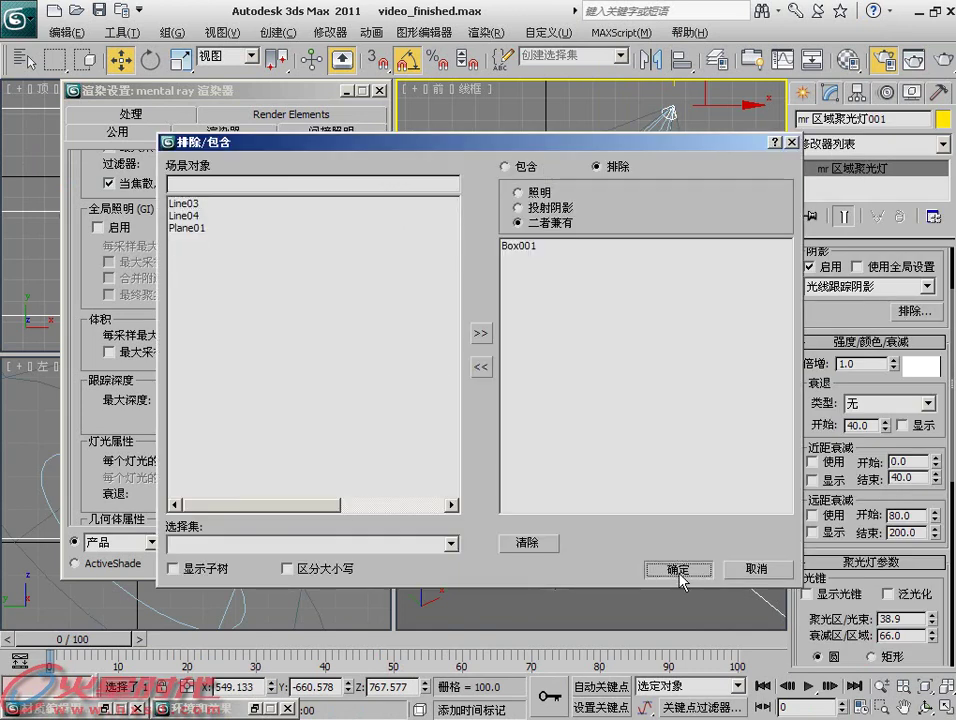
left_click(677, 568)
right_click(486, 357)
key("shift+q")
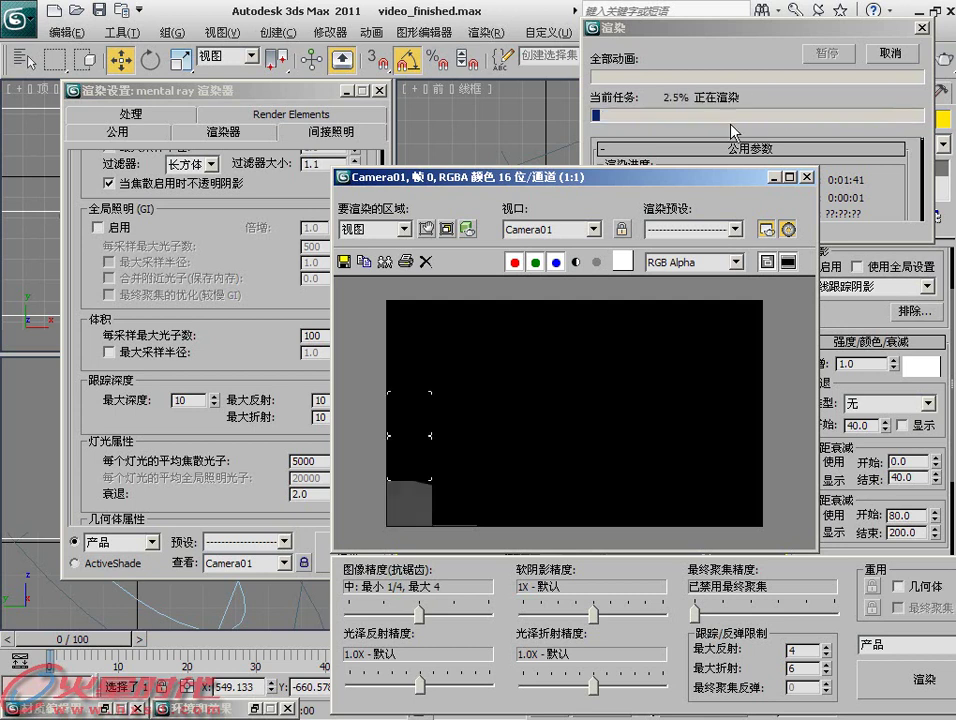
In Box001's mental ray properties, turn off Receive Caustics, enable Exclude from Caustics, and re-render
left_click(890, 53)
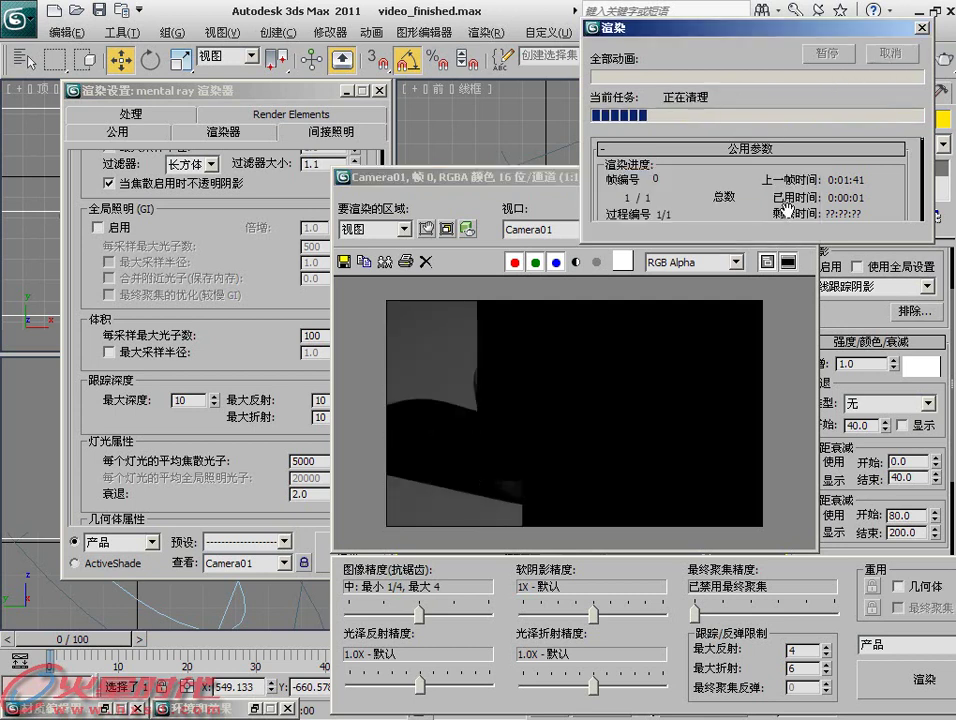
left_click(806, 177)
left_click(698, 210)
right_click(698, 210)
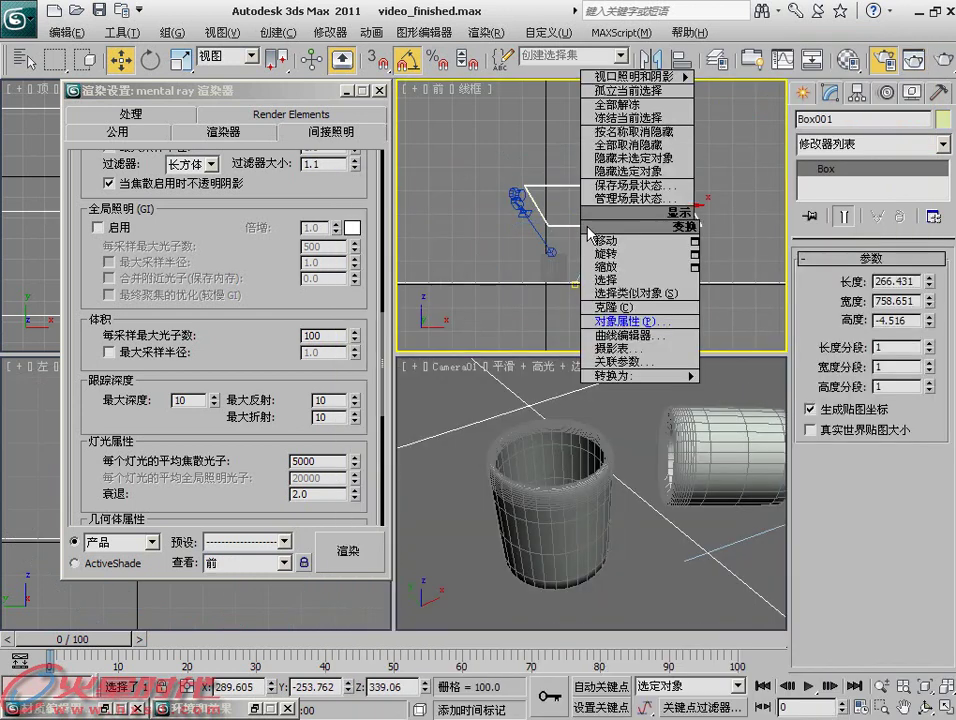
left_click(621, 322)
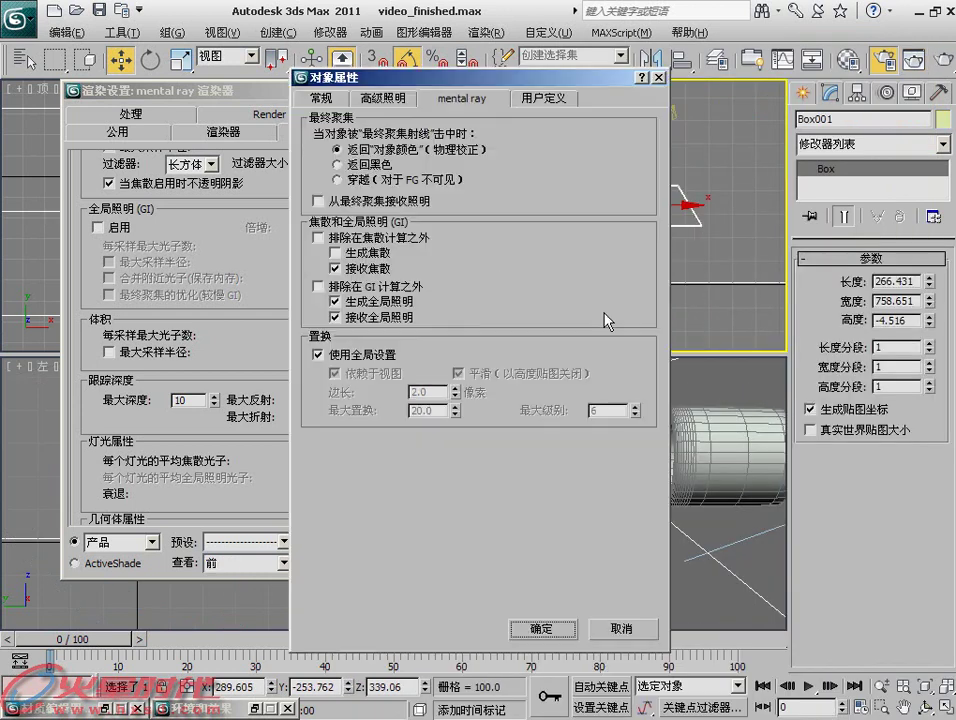
left_click(357, 271)
left_click(320, 239)
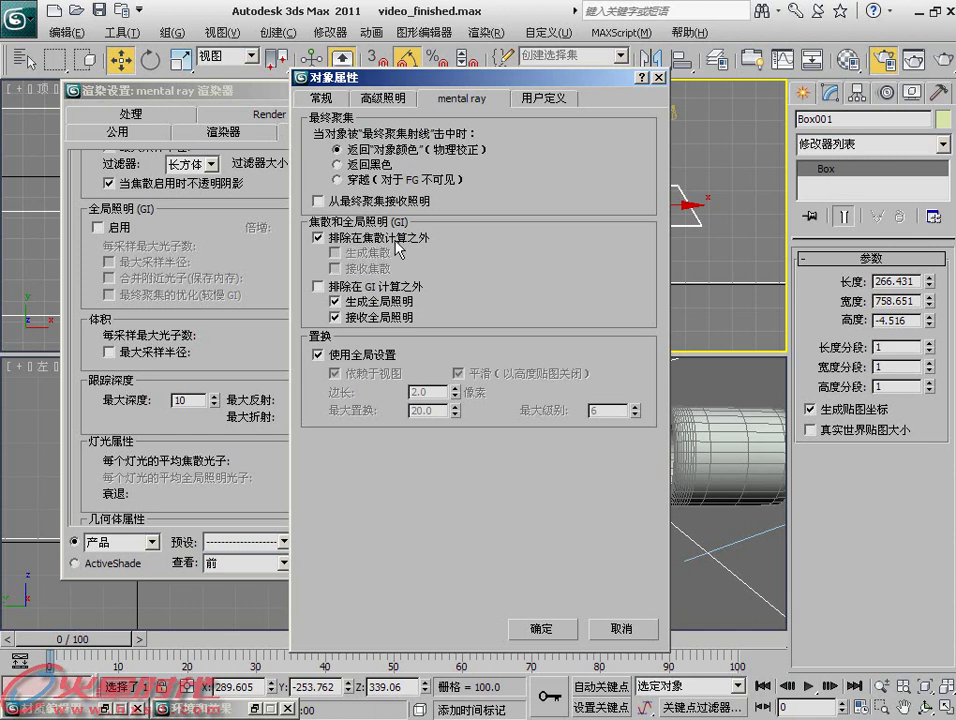
left_click(542, 627)
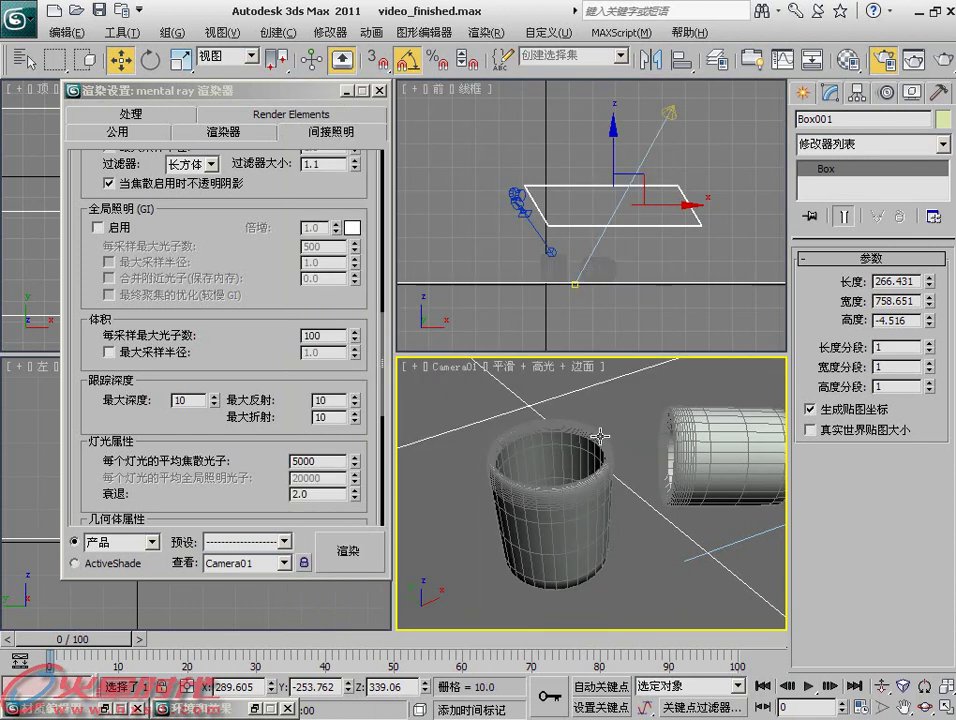
left_click(940, 66)
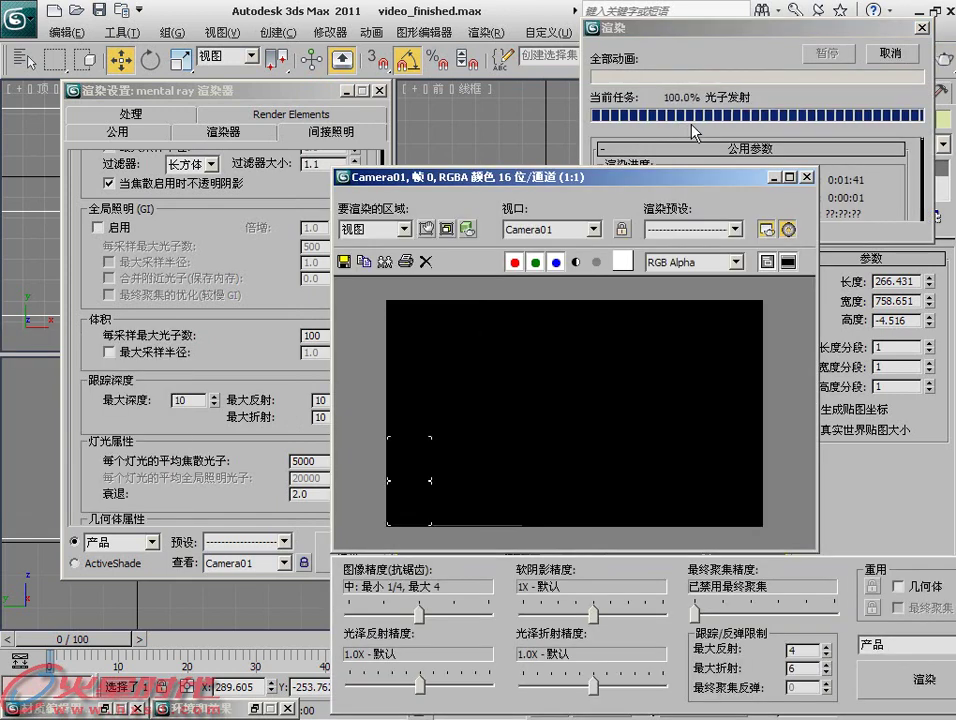
Cancel the running render and set Average Caustic Photons per Light to 50000
left_click(870, 75)
key("Escape")
left_click_drag(574, 180, 467, 297)
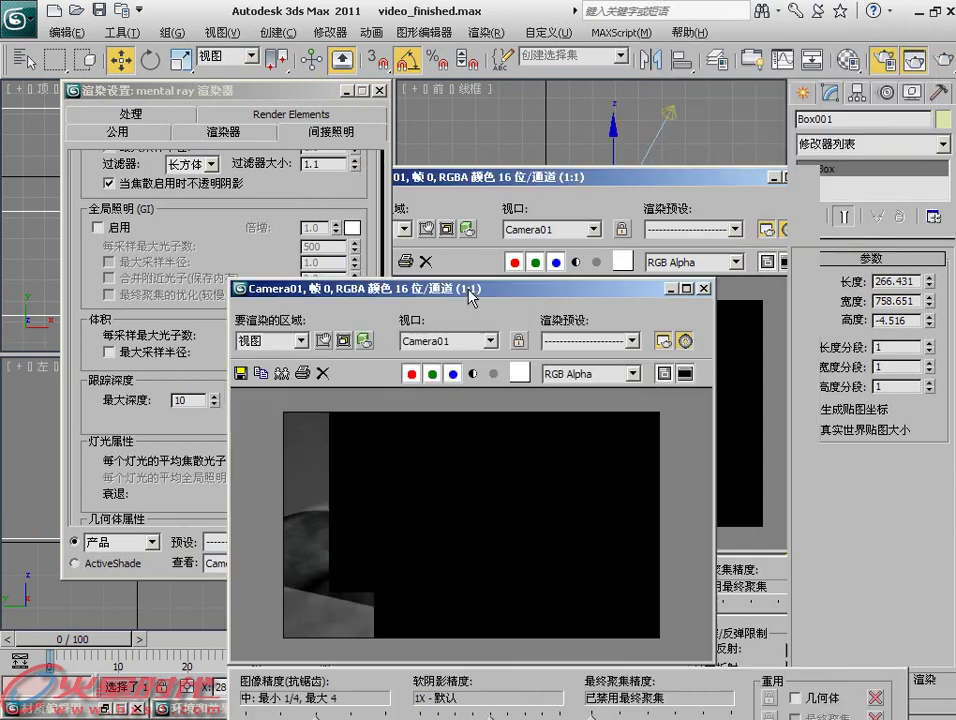
left_click_drag(624, 291, 793, 95)
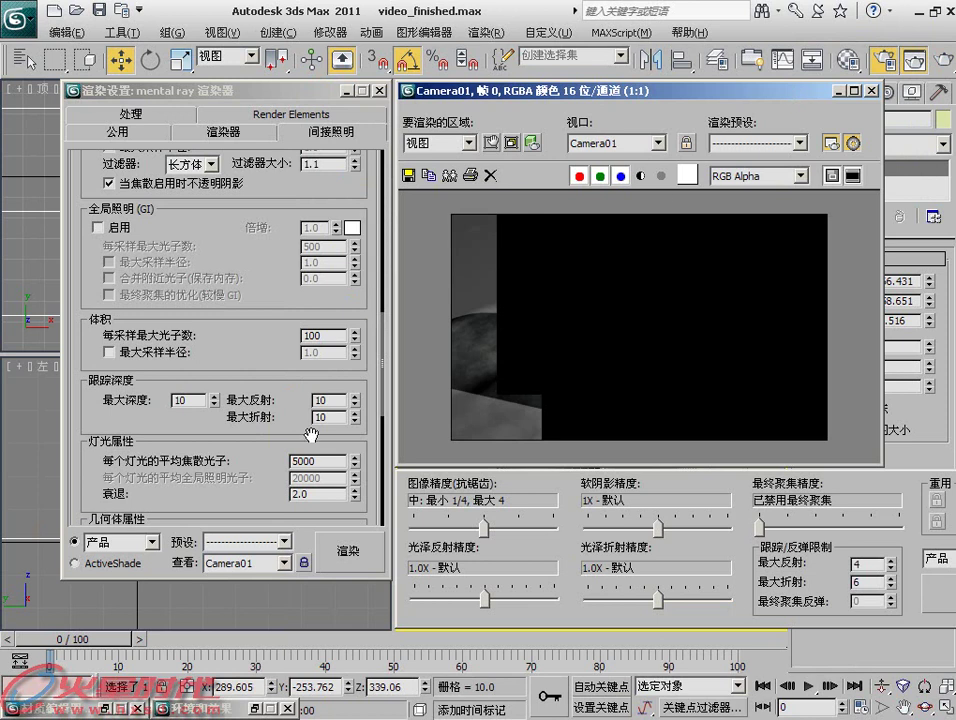
left_click(292, 461)
type("0")
double_click(290, 461)
Test-render the camera view with 50000 caustic photons, then cancel and close the image window
key("shift+q")
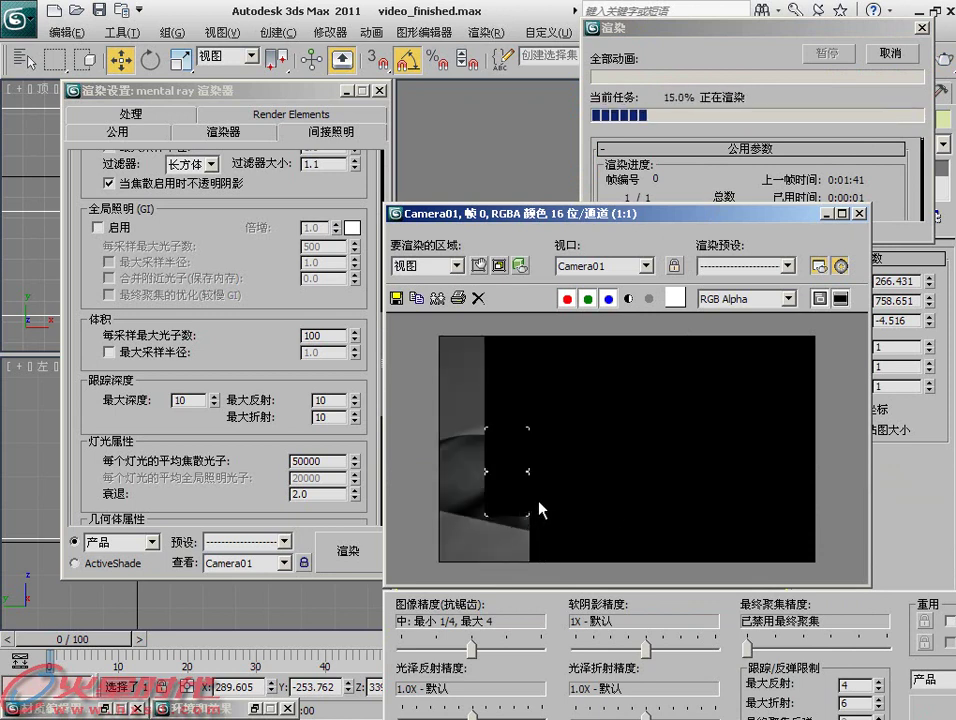
left_click(890, 96)
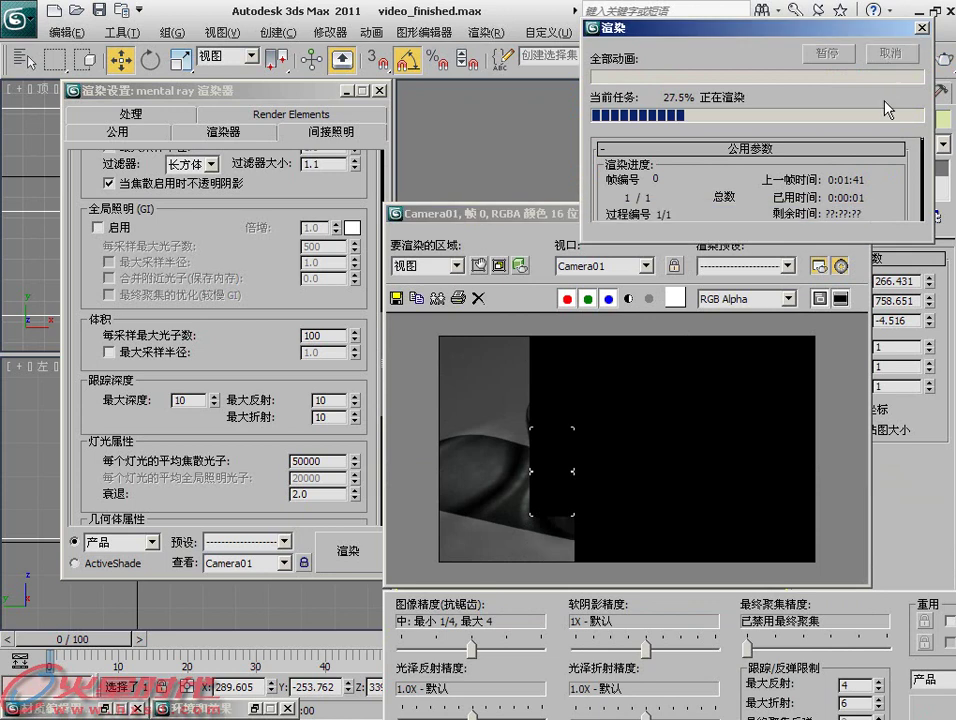
key("Escape")
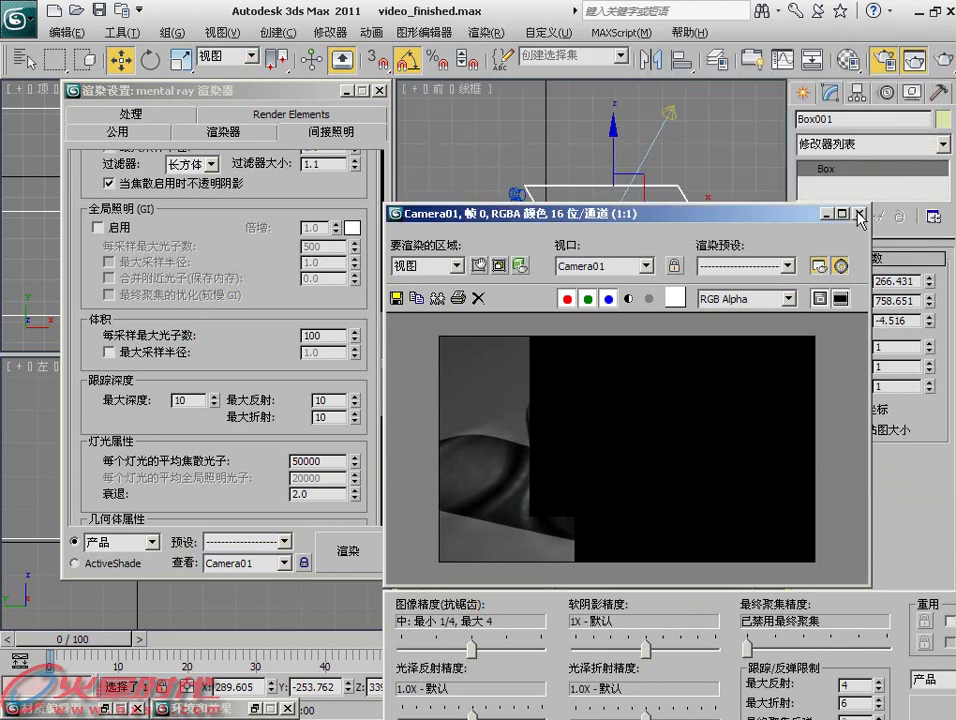
left_click(861, 213)
left_click_drag(175, 148, 560, 298)
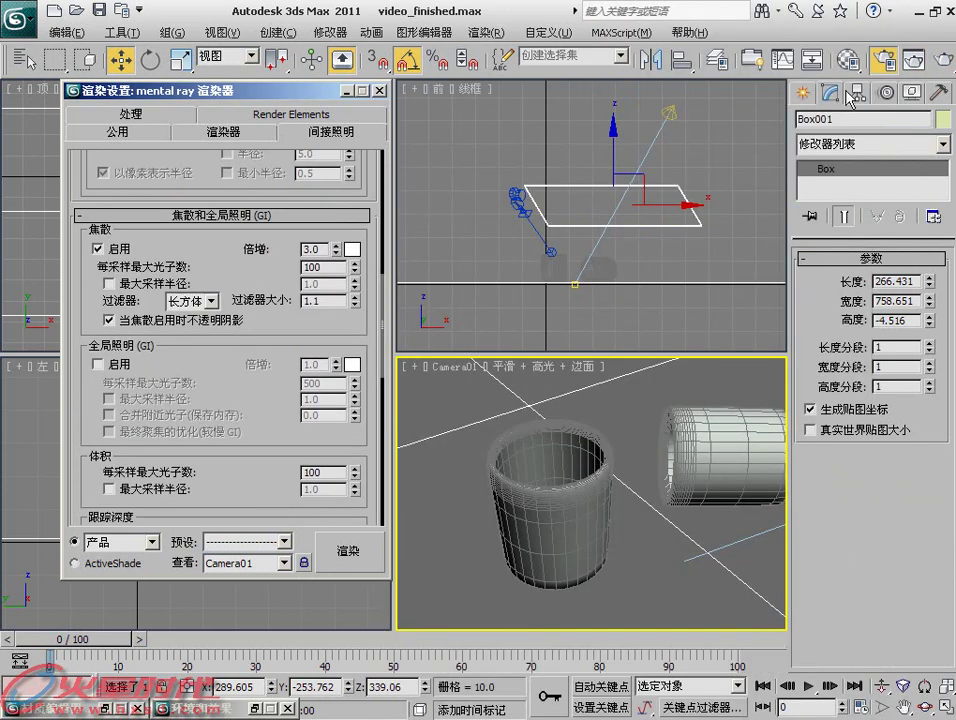
Place a Skylight in the front view
left_click(802, 92)
left_click(912, 253)
left_click(665, 220)
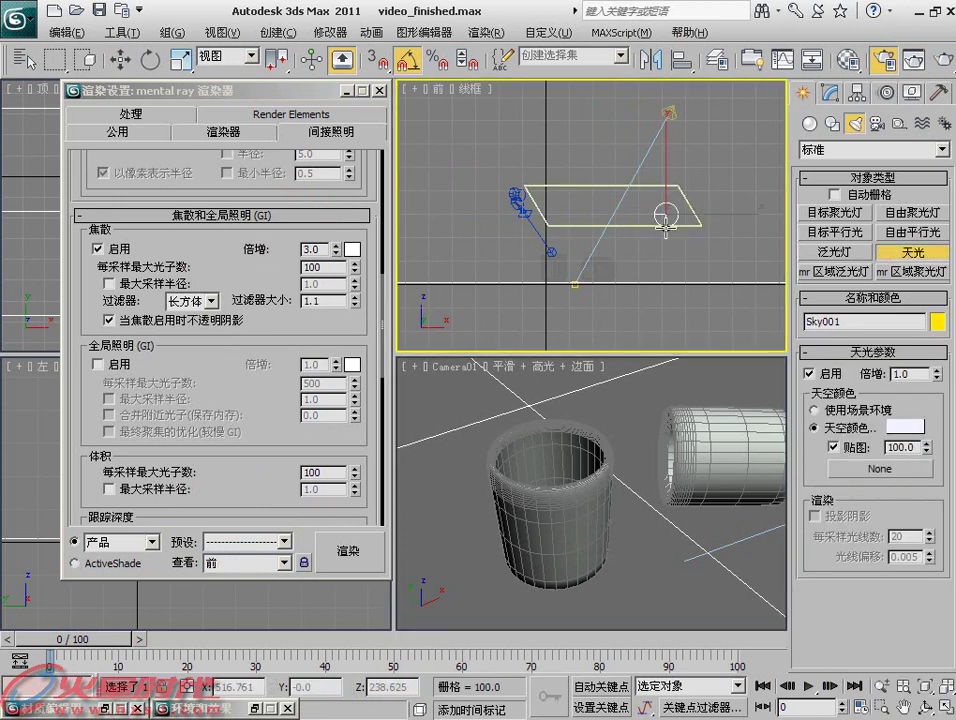
Render the Camera01 view, stop it partway, and move the draft image aside
right_click(502, 452)
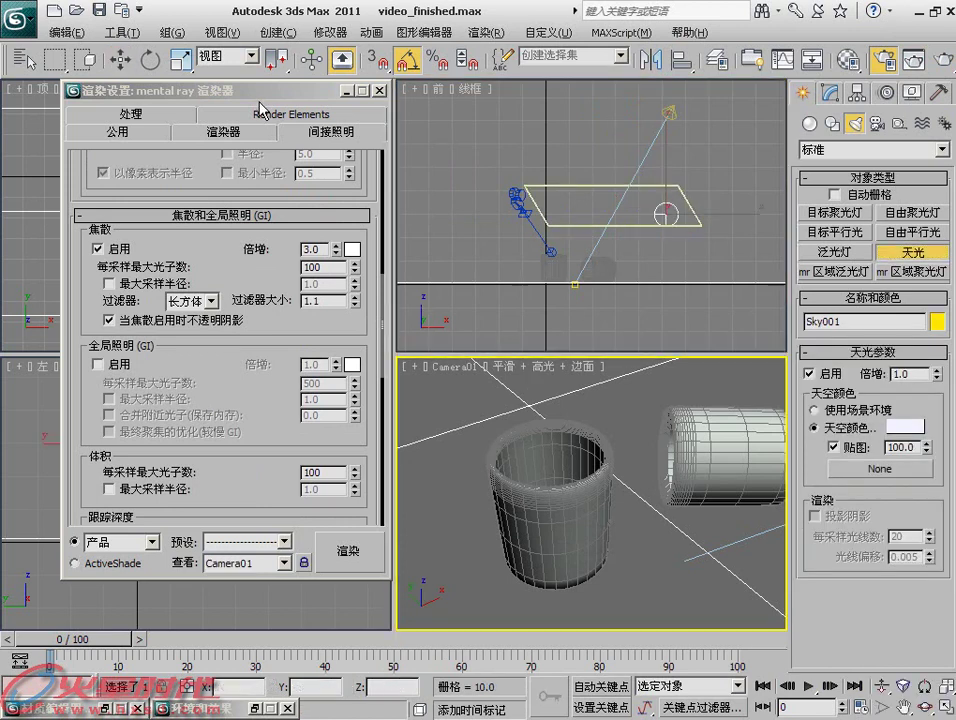
scroll(251, 340, "up", 3)
scroll(160, 207, "up", 5)
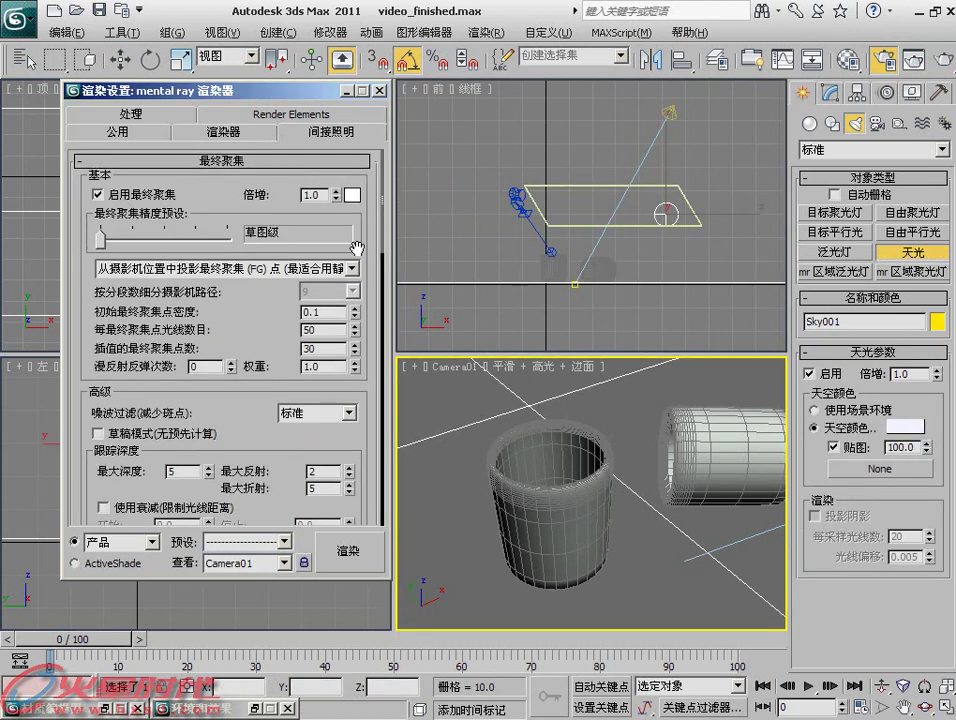
left_click(350, 551)
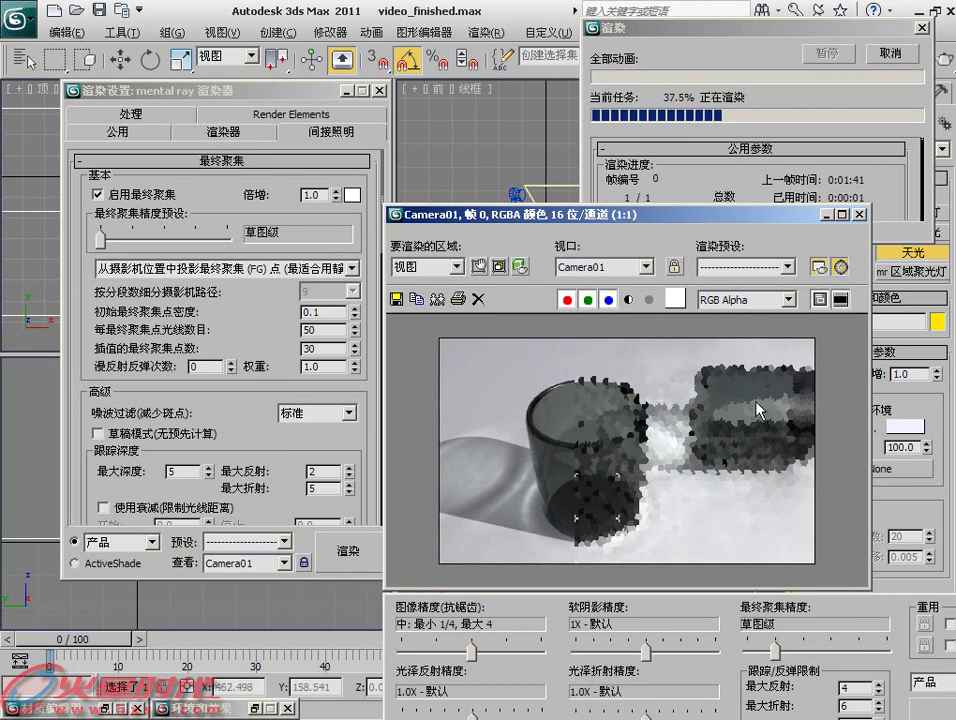
key("Escape")
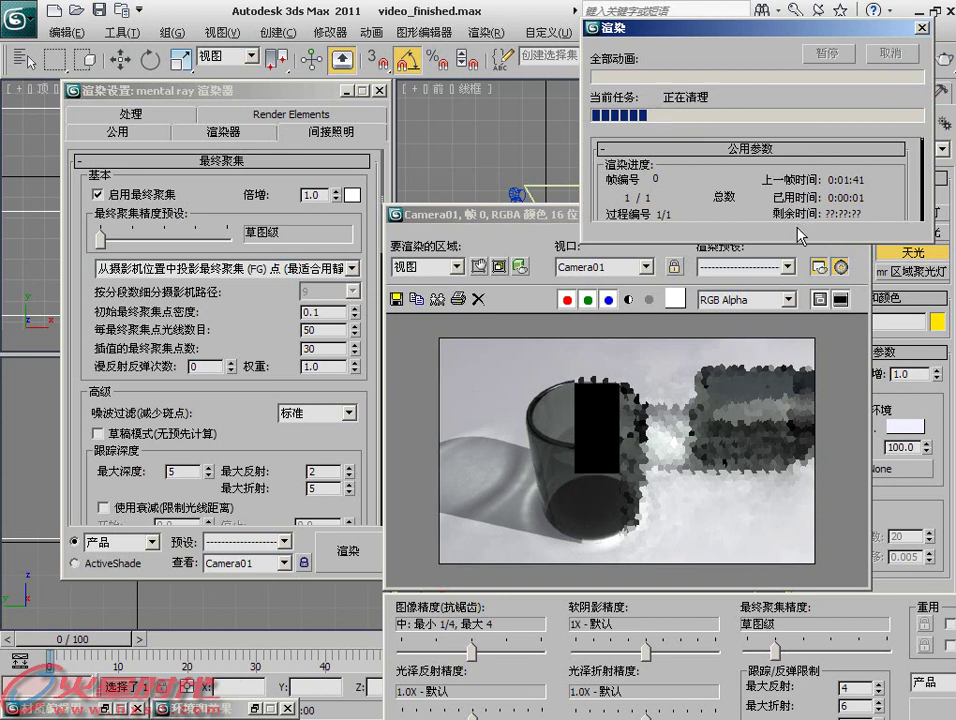
left_click_drag(779, 218, 309, 194)
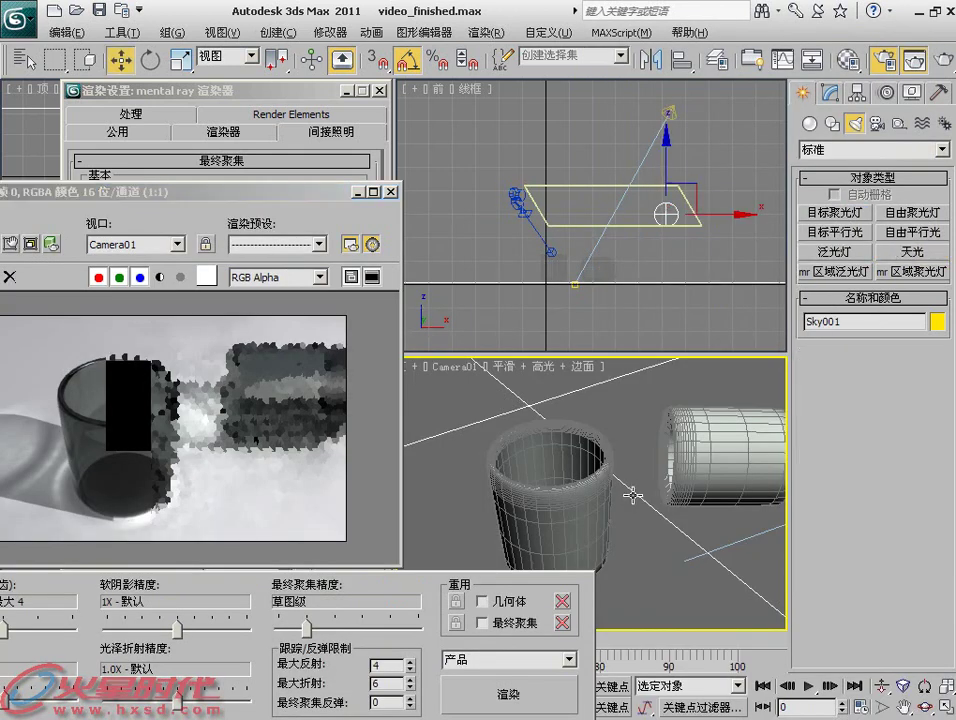
Turn on Exclude from GI in Plane01's mental ray object properties
right_click(628, 472)
left_click(662, 580)
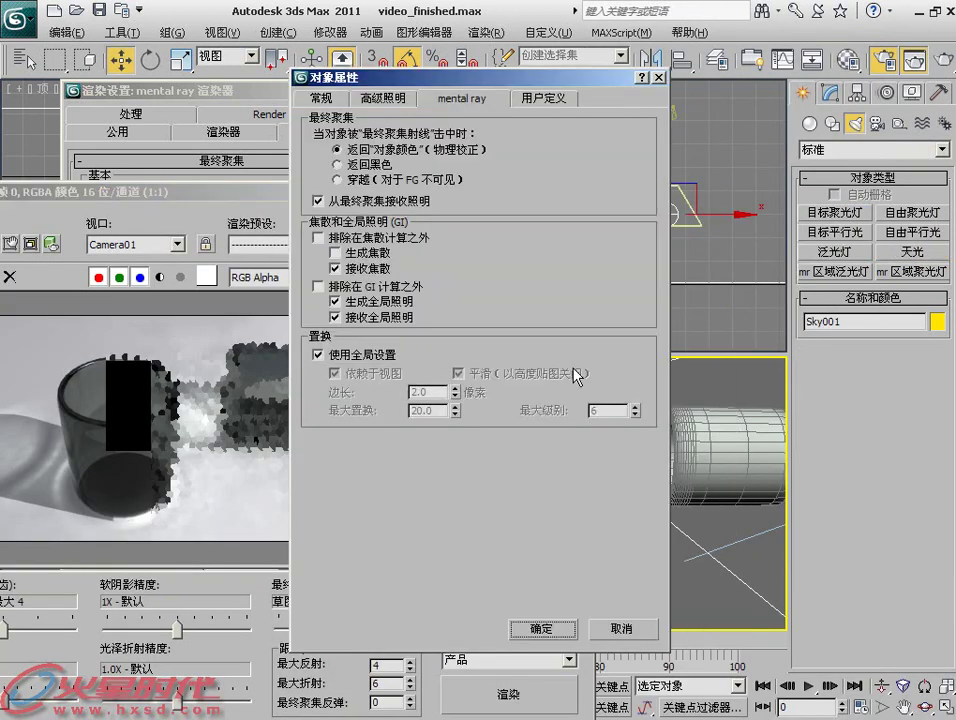
left_click(659, 77)
left_click(640, 508)
right_click(638, 510)
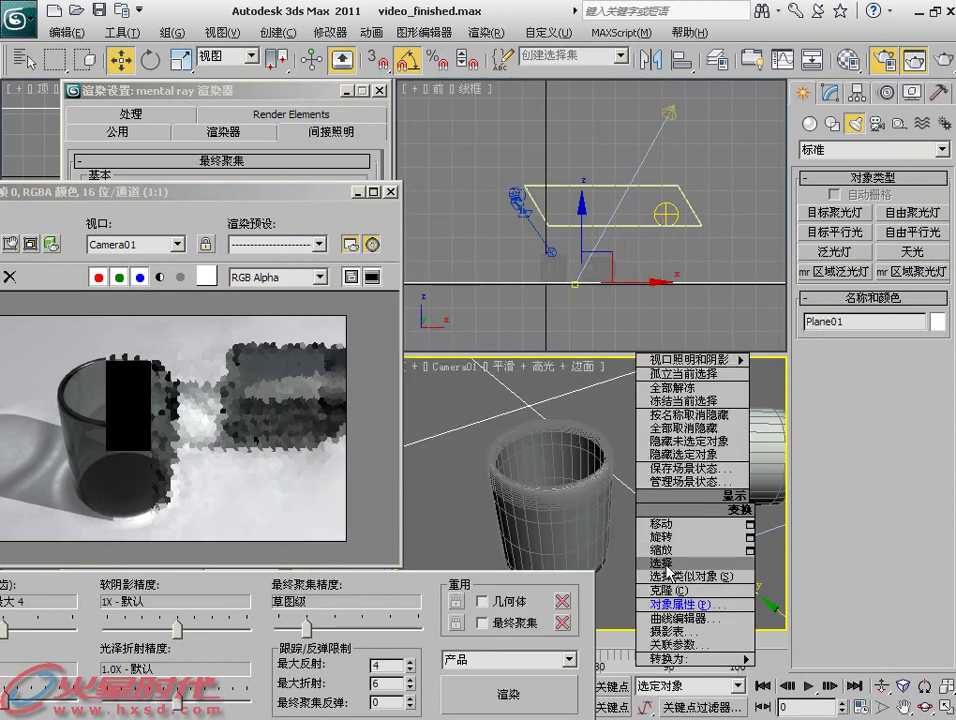
left_click(668, 605)
left_click(366, 287)
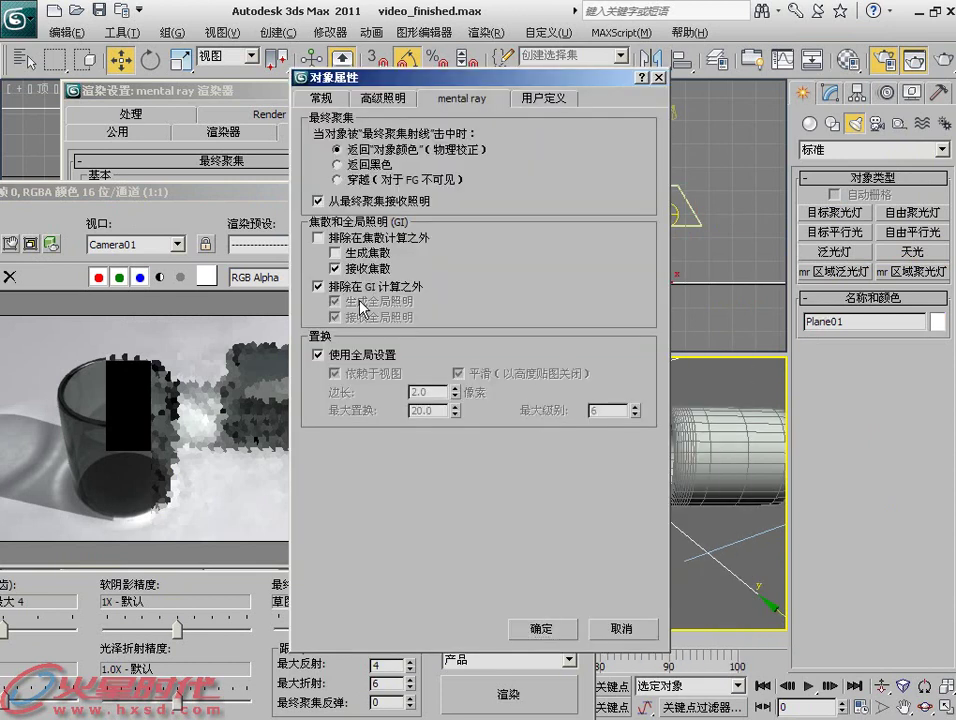
left_click(535, 625)
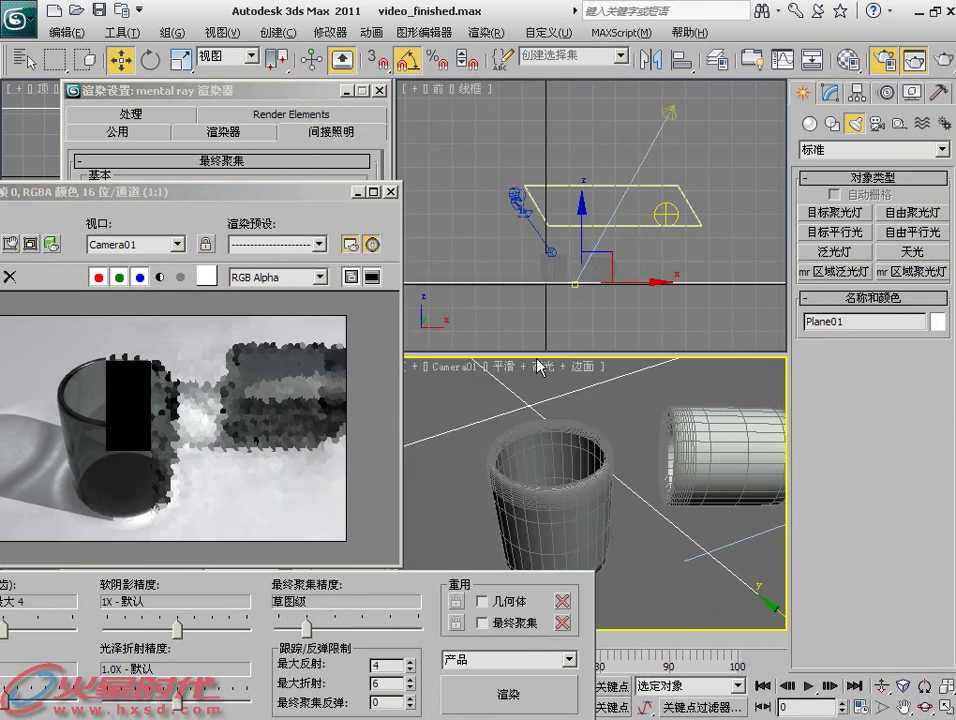
Start a new Camera01 render from Render Setup and cancel it around 42.5%
left_click(392, 196)
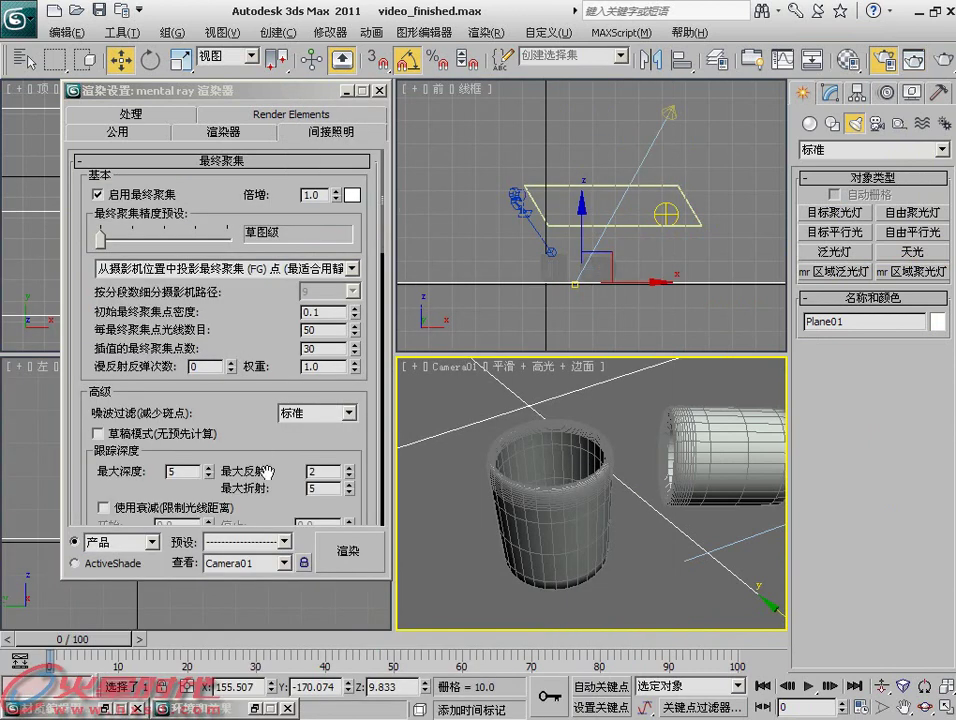
scroll(256, 363, "down", 3)
scroll(280, 420, "down", 4)
scroll(292, 459, "down", 3)
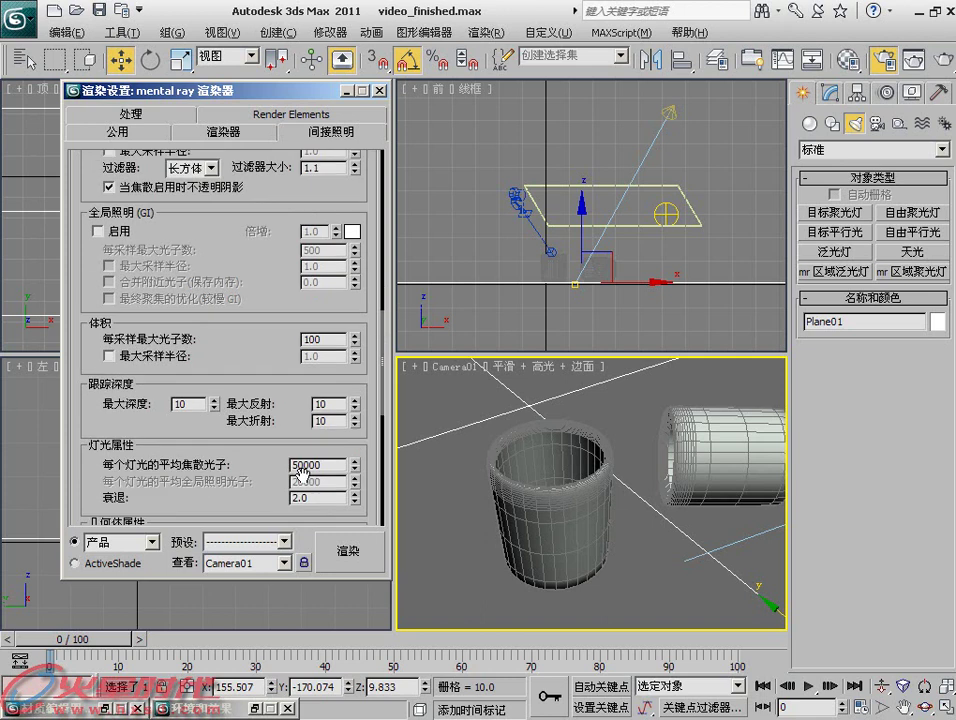
double_click(312, 465)
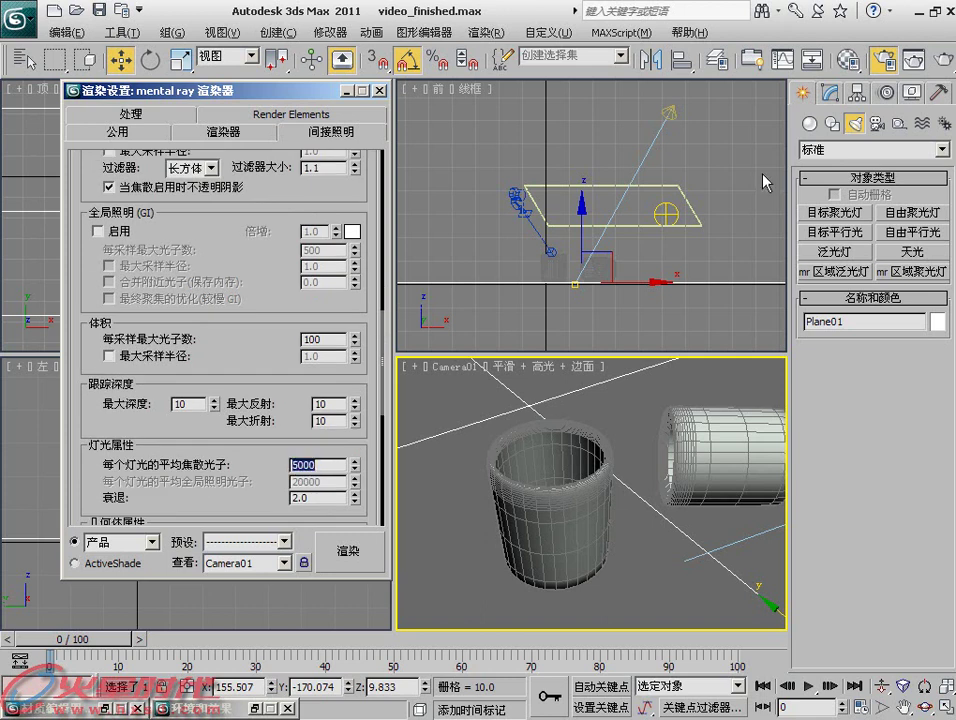
left_click(918, 47)
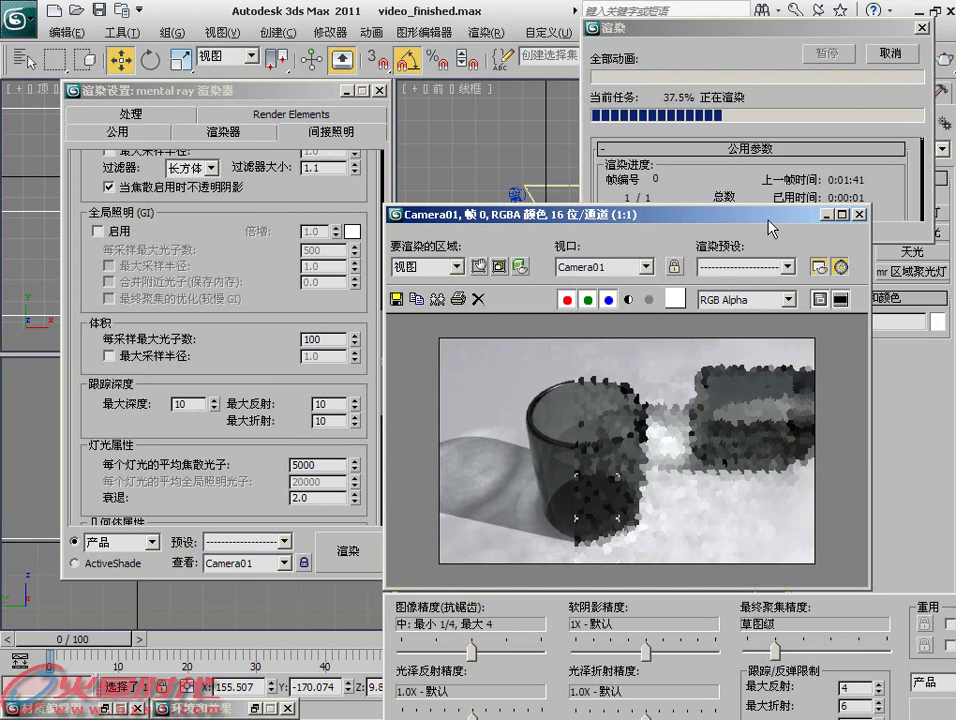
left_click(891, 58)
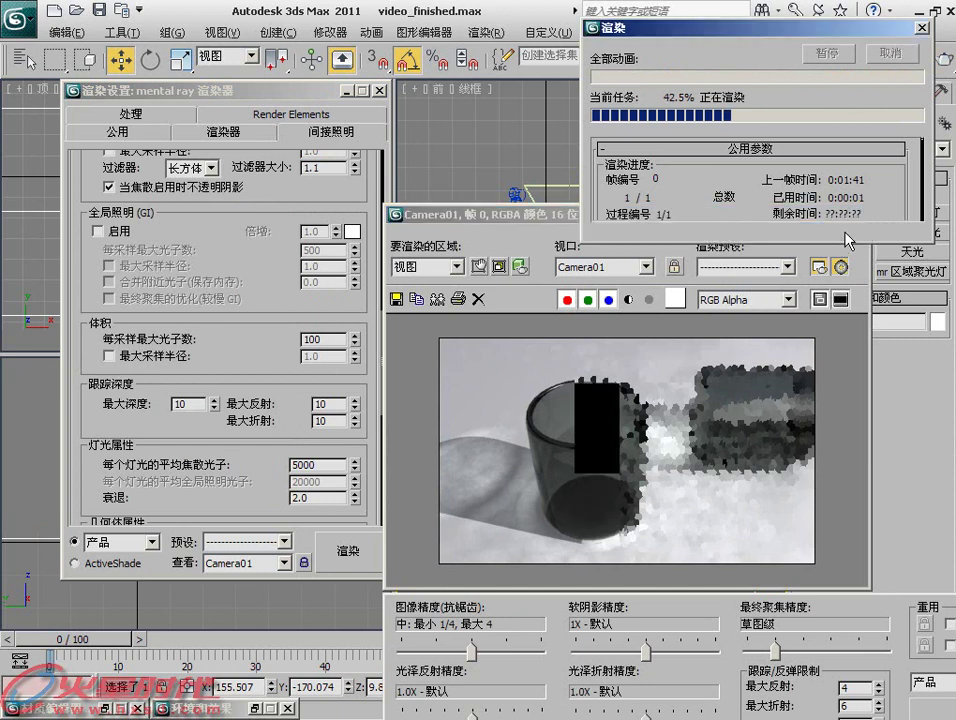
Close the render window and check the mr Area Spot's exclude list showing Box001 and Plane01
left_click(858, 215)
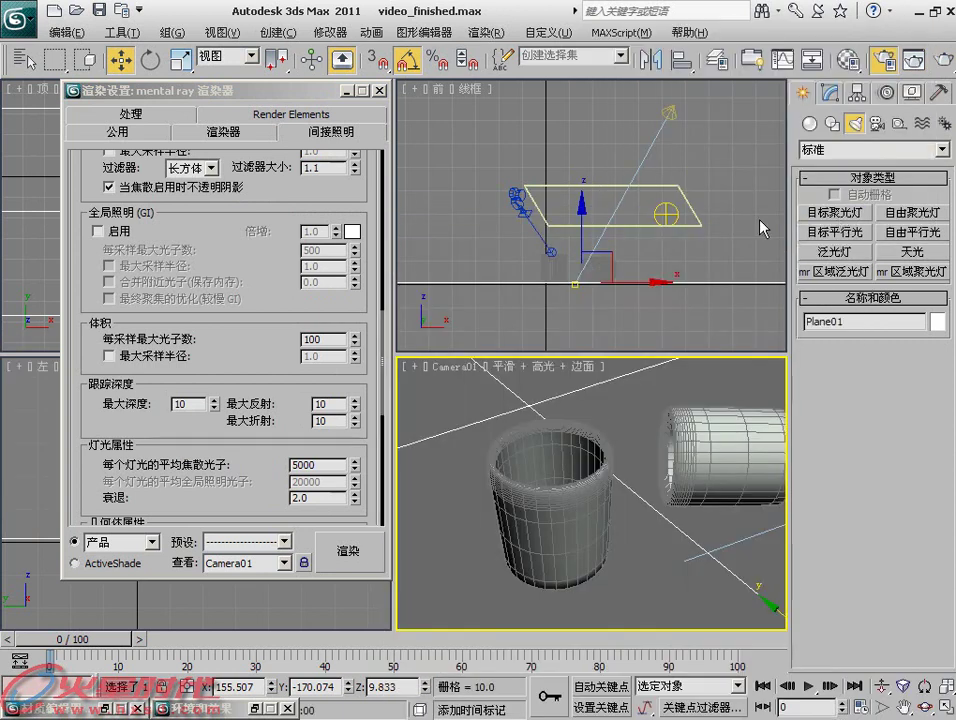
left_click(670, 112)
left_click(829, 93)
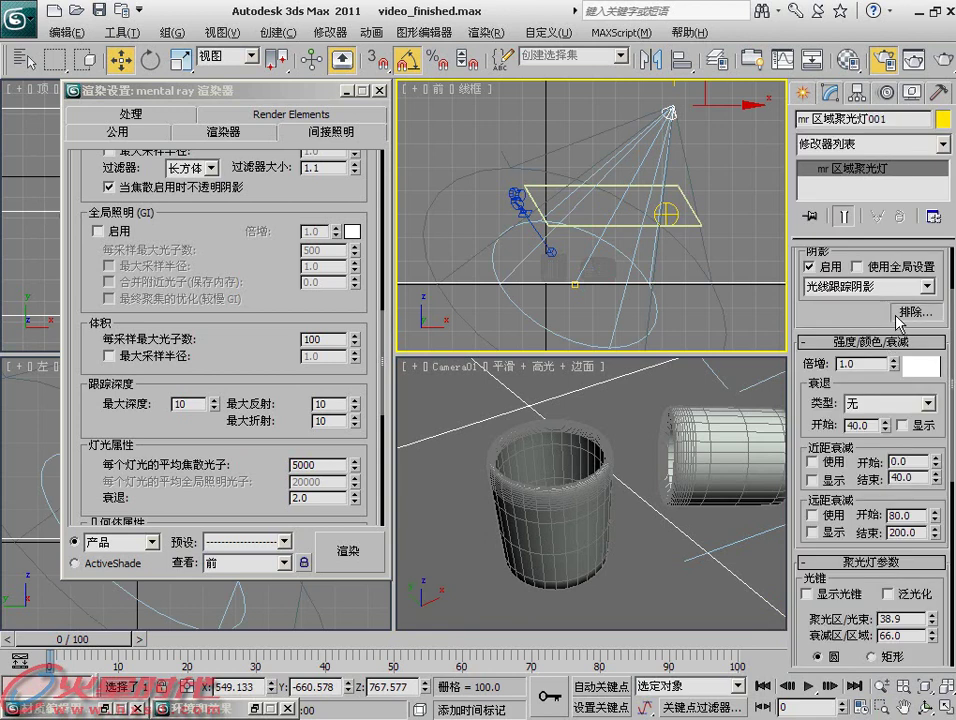
left_click(911, 311)
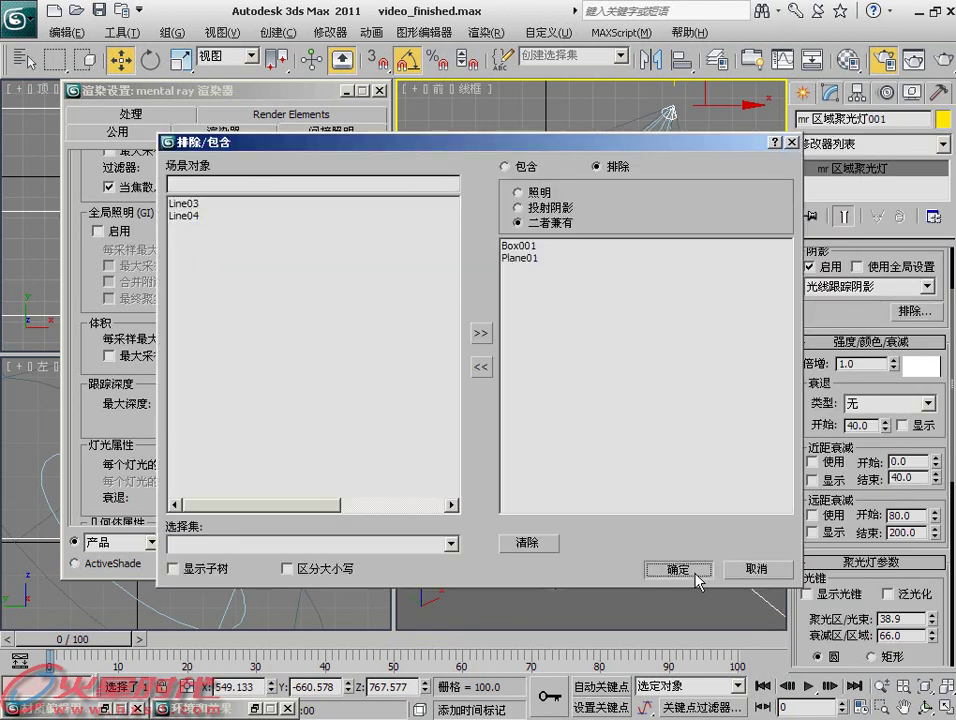
left_click(690, 570)
left_click(679, 284)
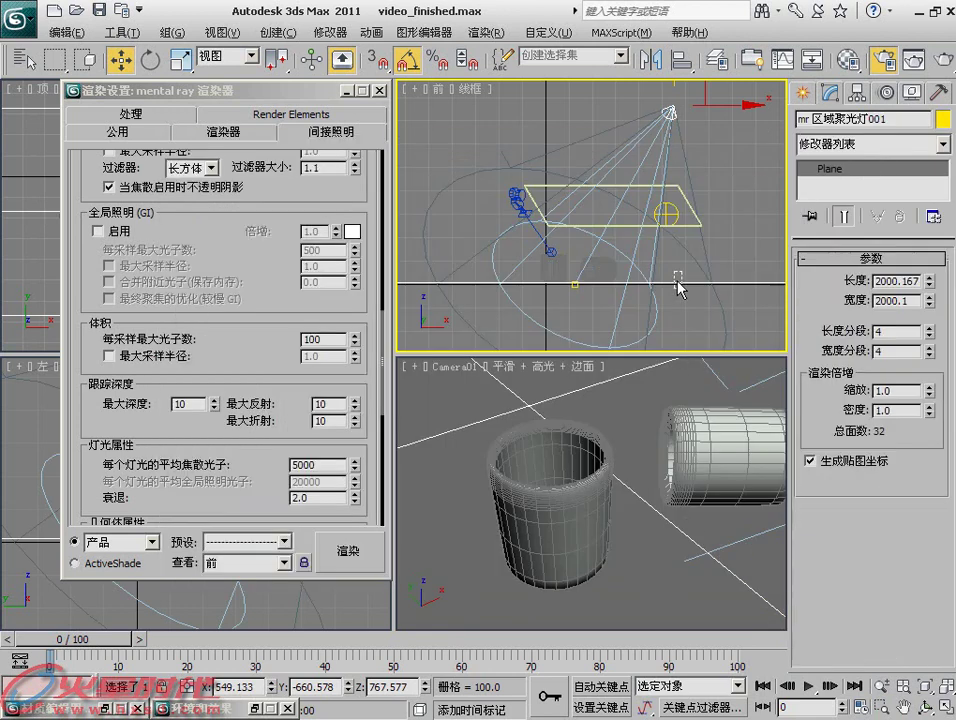
In Plane01's mental ray properties, disable Receive Caustics, enable Exclude from Caustics, and re-render
right_click(690, 281)
left_click(716, 372)
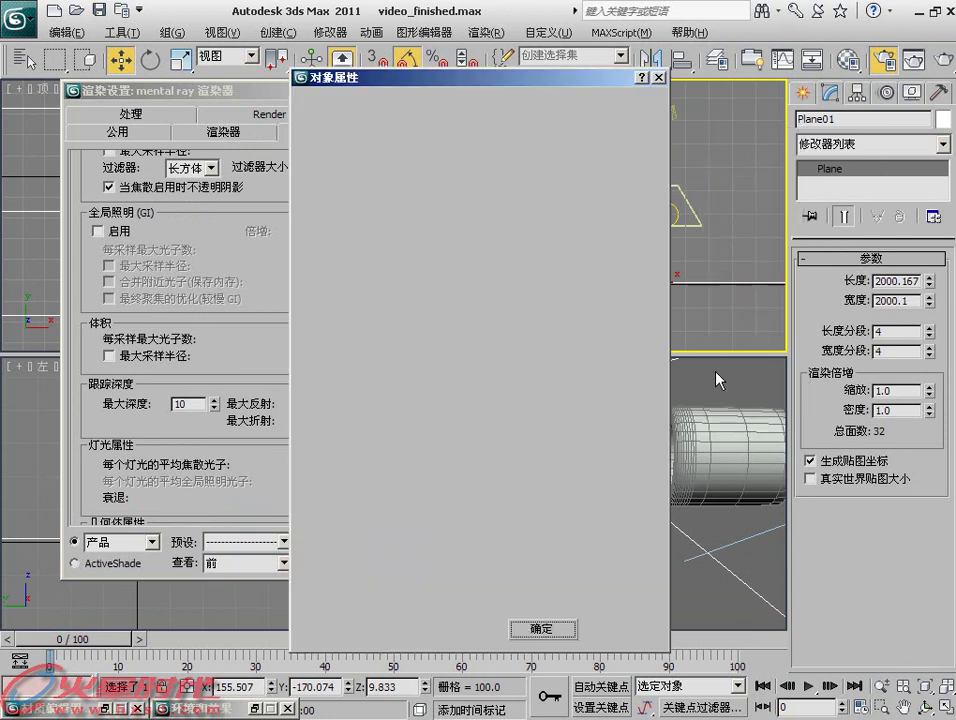
left_click(364, 273)
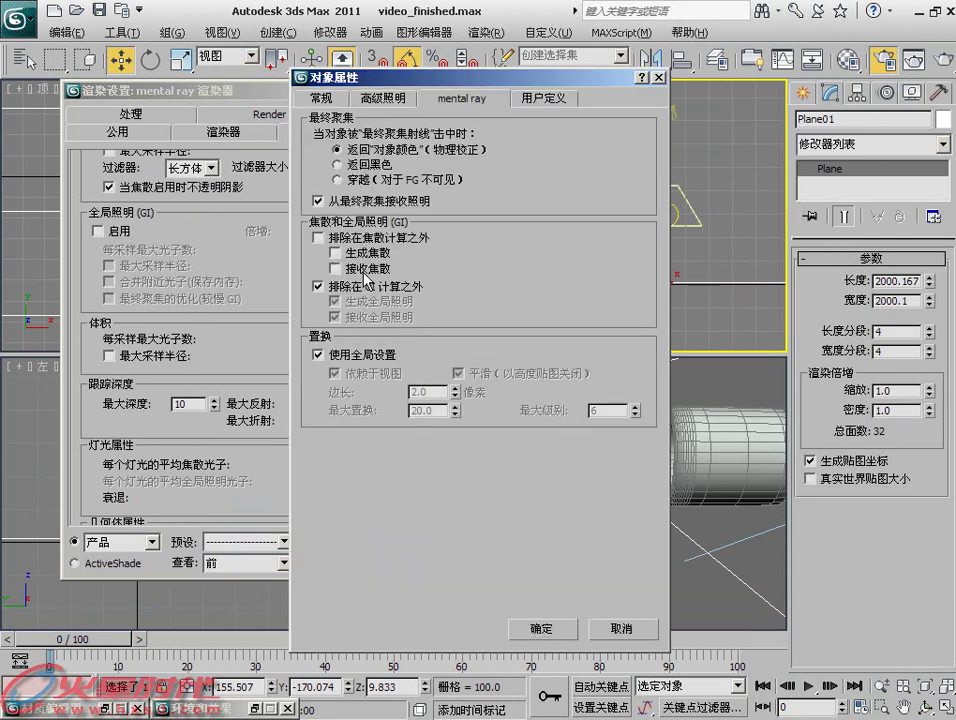
left_click(367, 242)
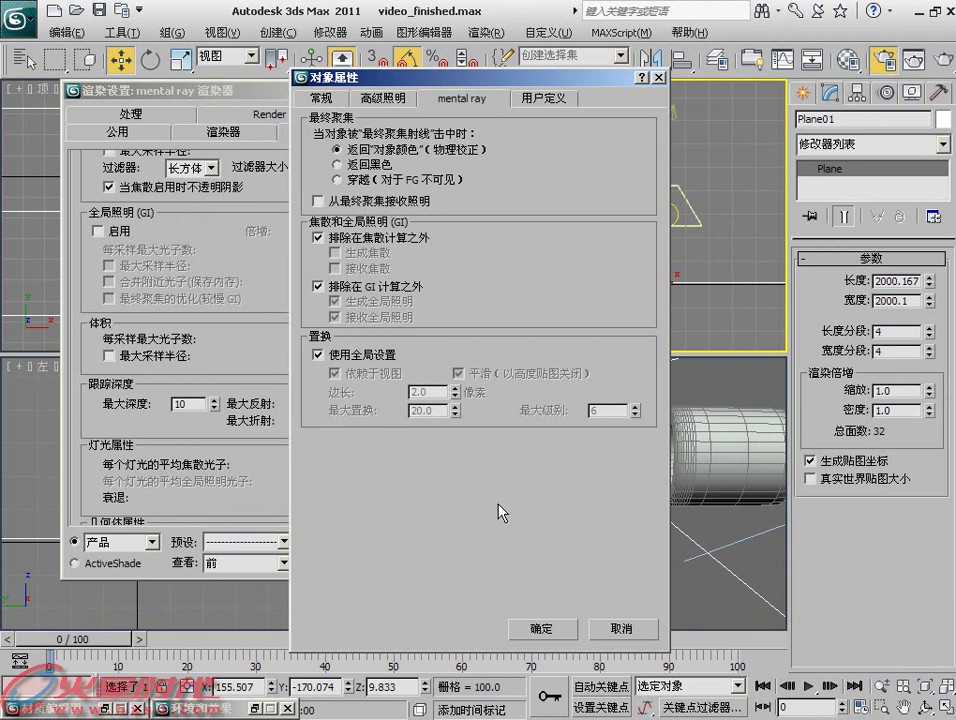
left_click(545, 630)
left_click(942, 60)
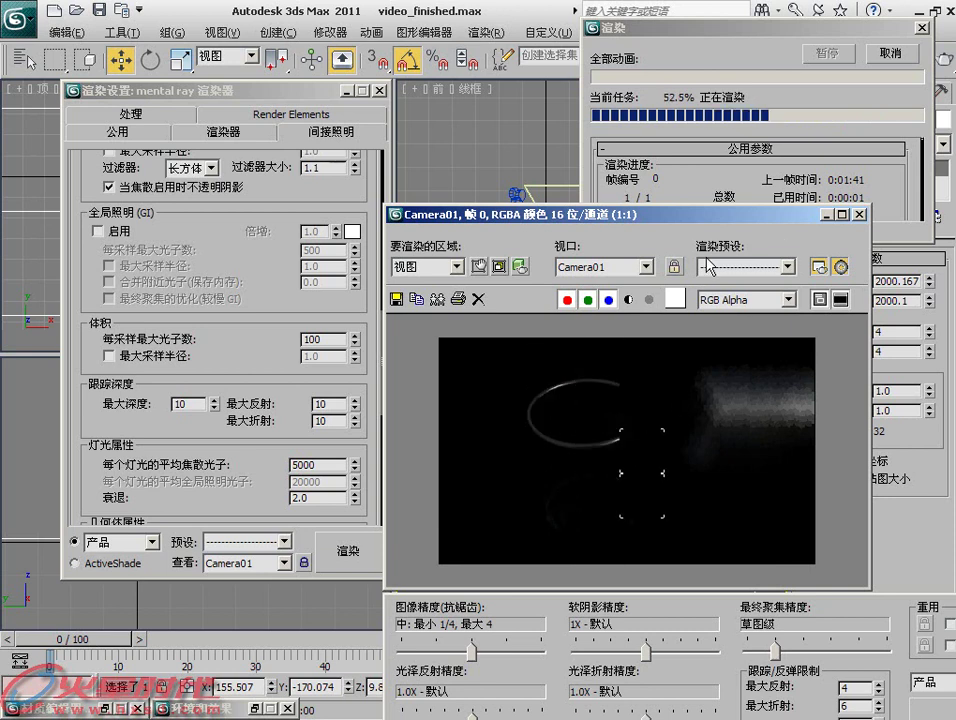
Stop the render and remove Plane01 from the mr Area Spot's exclude list
left_click(889, 53)
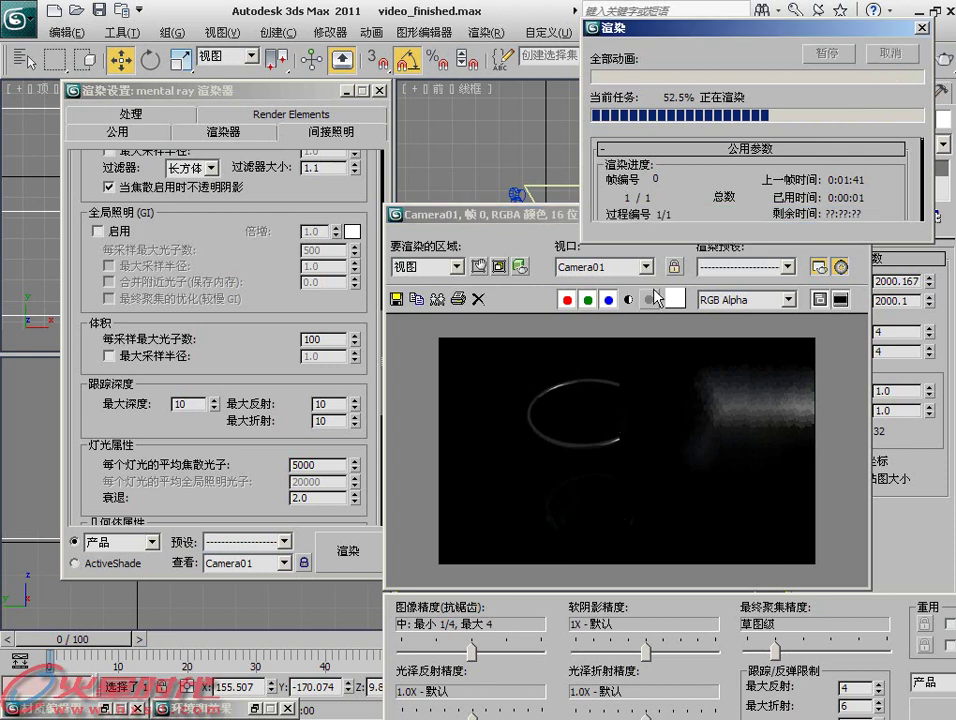
left_click(859, 215)
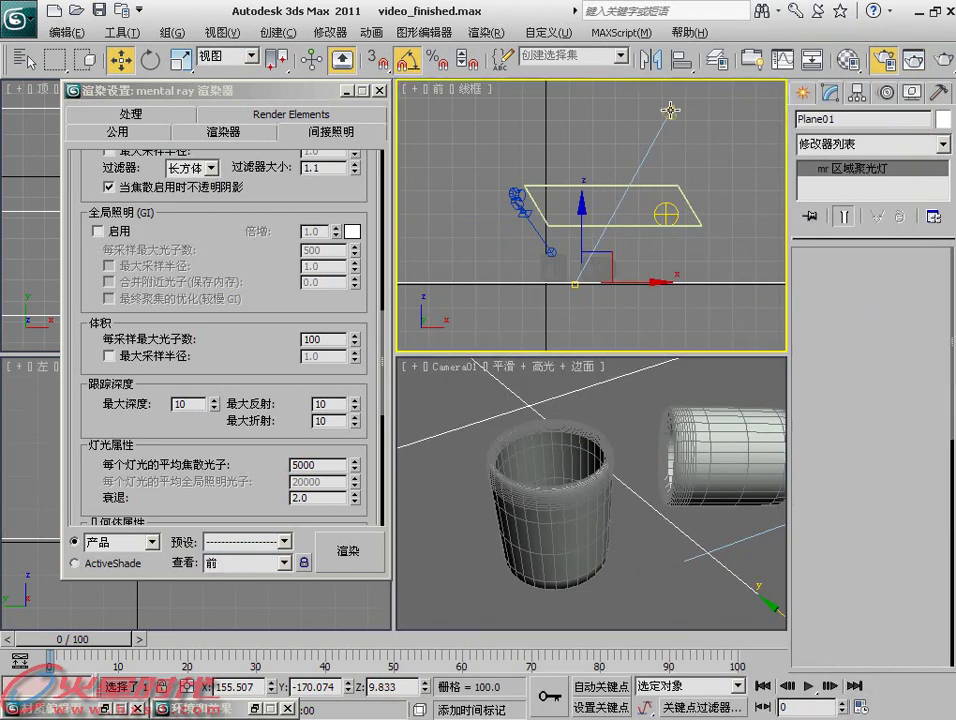
left_click(668, 110)
left_click(893, 312)
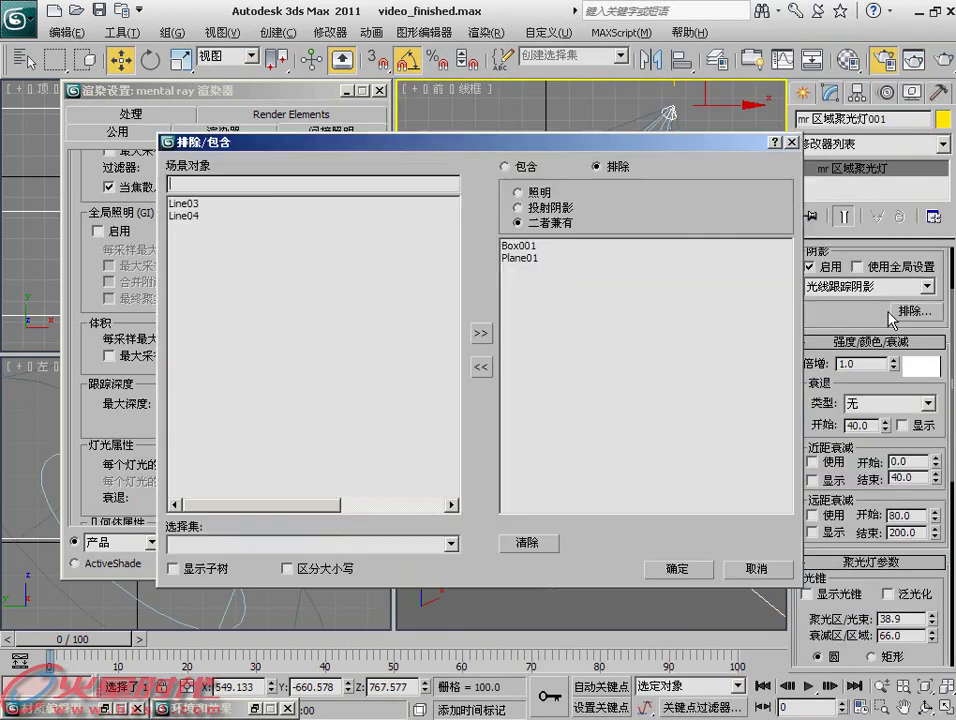
double_click(520, 258)
left_click(677, 568)
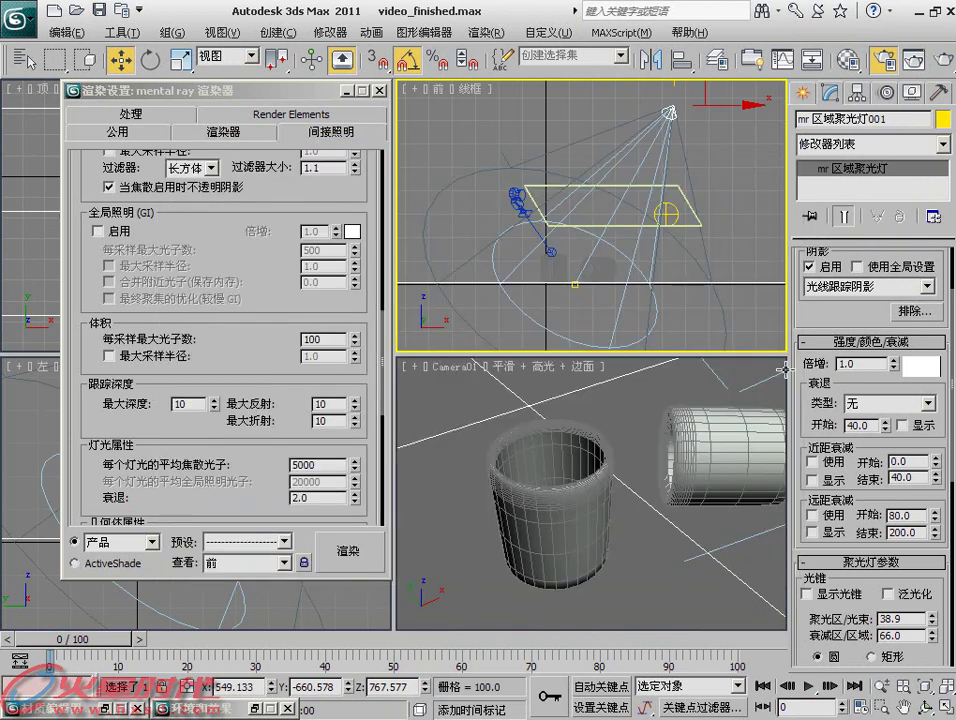
Start a test render of the Camera01 view with the current final gather settings
left_click_drag(203, 154, 179, 347)
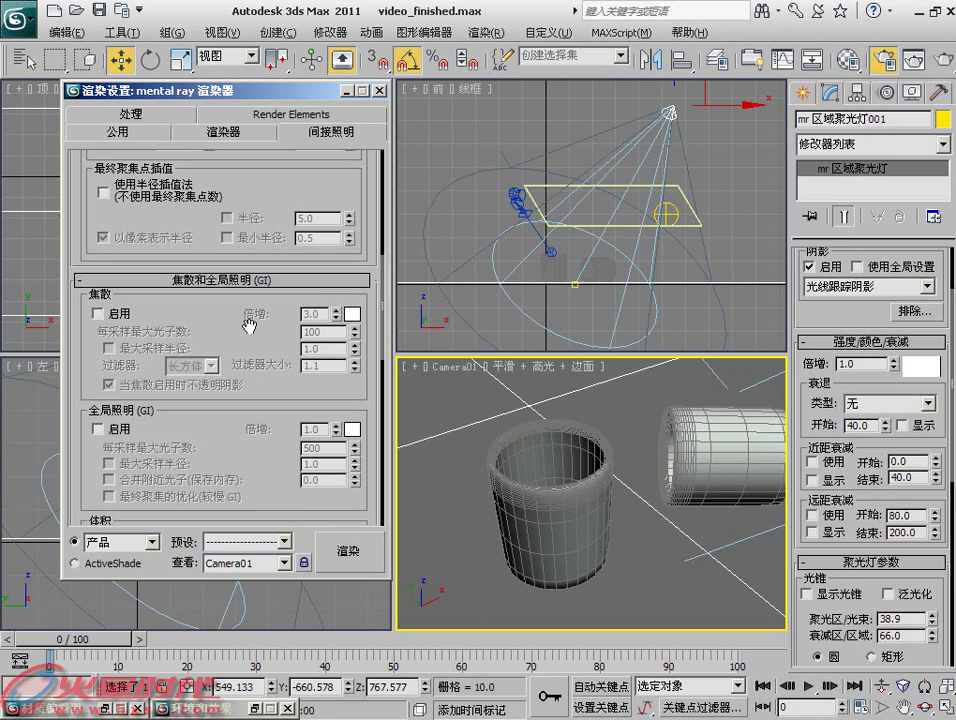
scroll(250, 404, "up", 5)
scroll(157, 237, "down", 4)
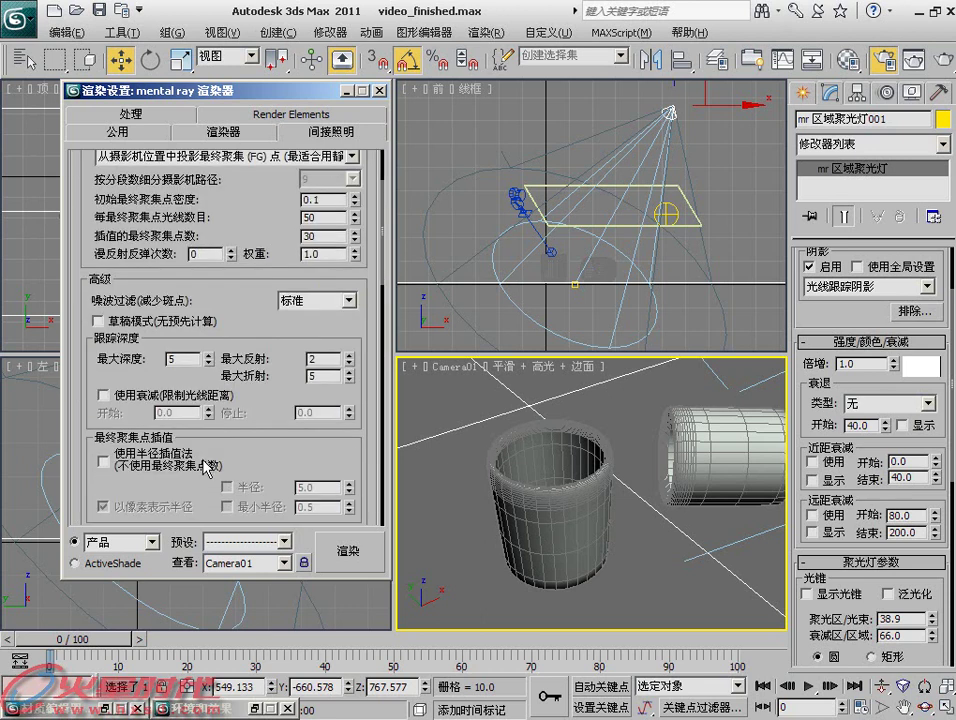
scroll(157, 237, "down", 1)
left_click(927, 71)
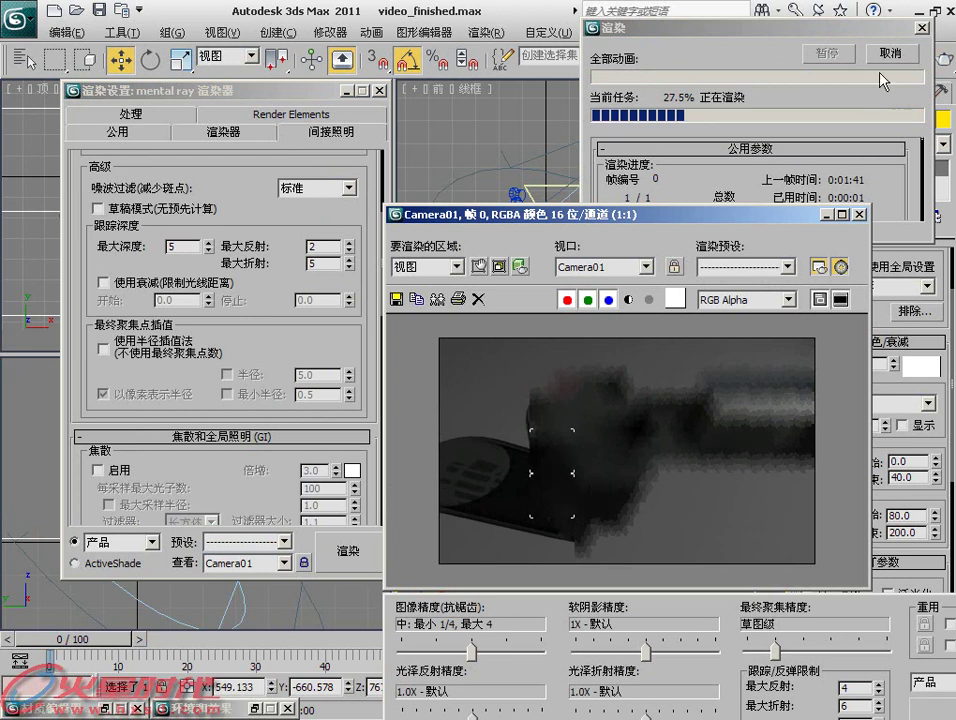
Stop the render and clear Exclude from GI in the ground plane's mental ray object properties
key("Escape")
left_click(858, 213)
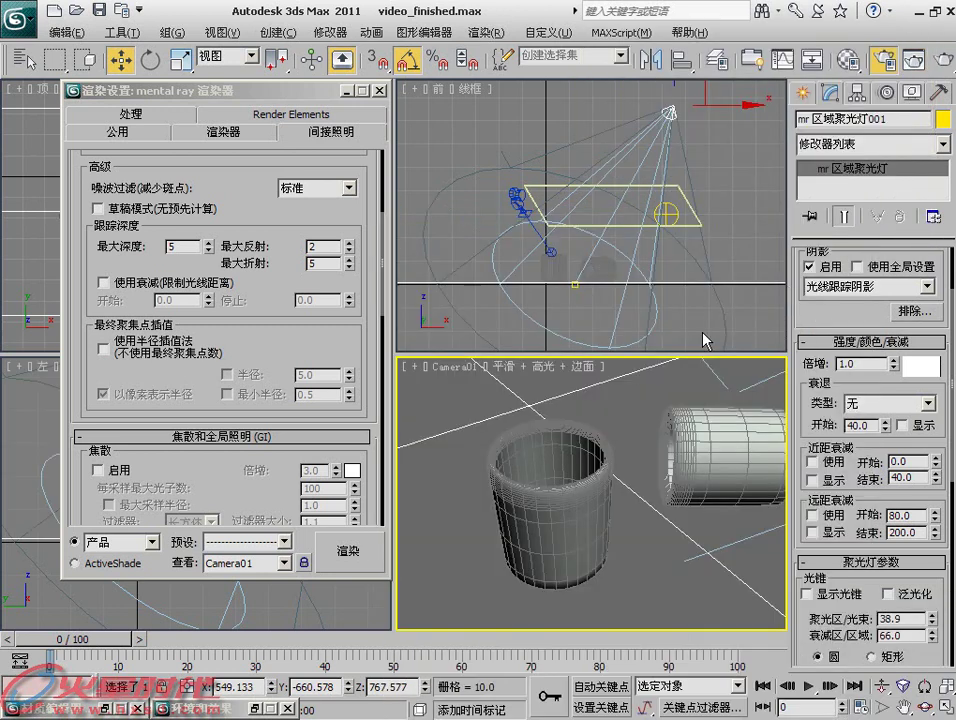
left_click(758, 284)
right_click(752, 278)
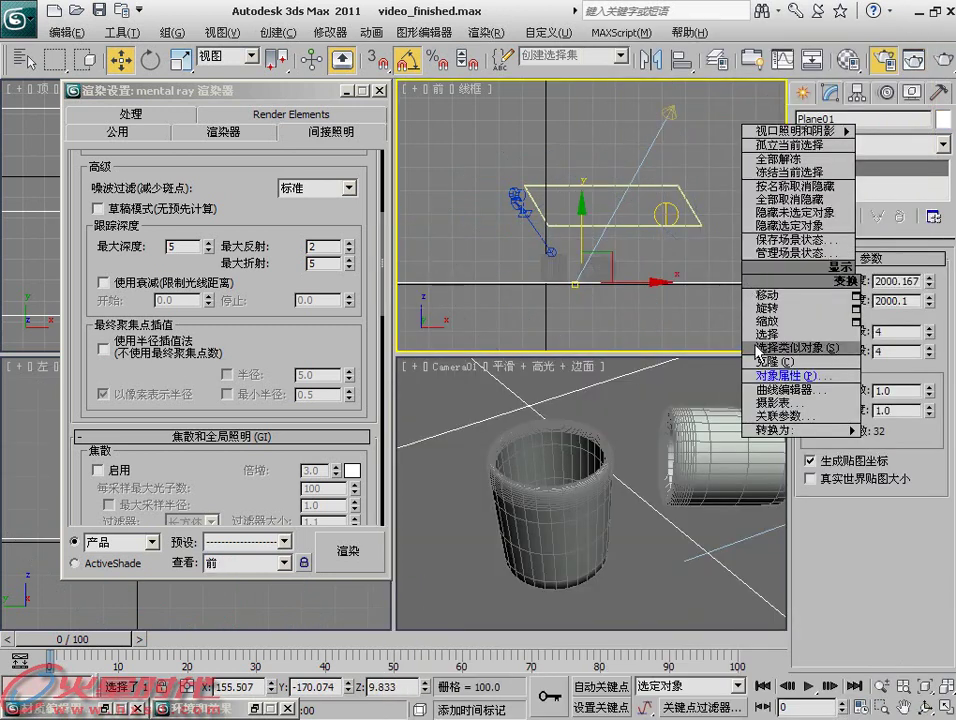
left_click(786, 376)
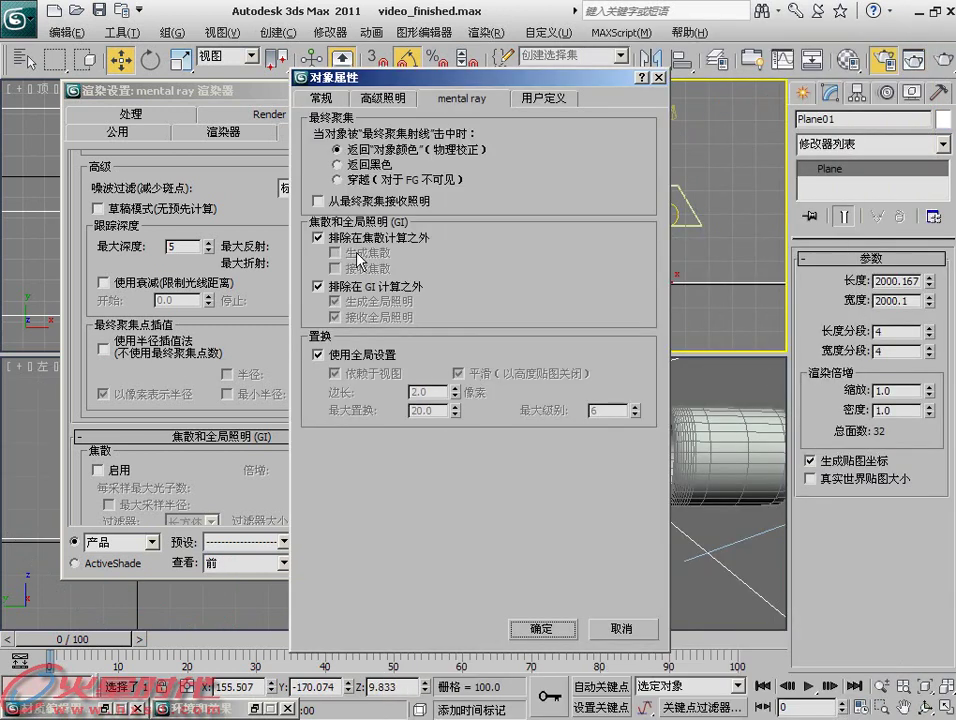
left_click(345, 288)
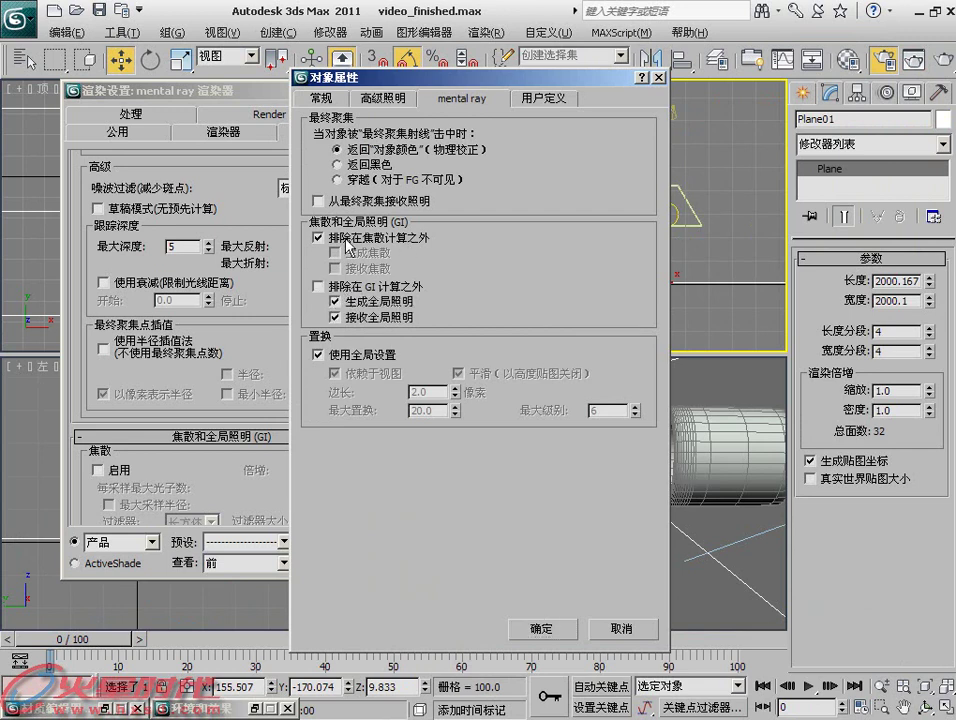
left_click(322, 202)
left_click(541, 626)
Enable caustics in the indirect illumination settings and start a new Camera01 test render
left_click(544, 606)
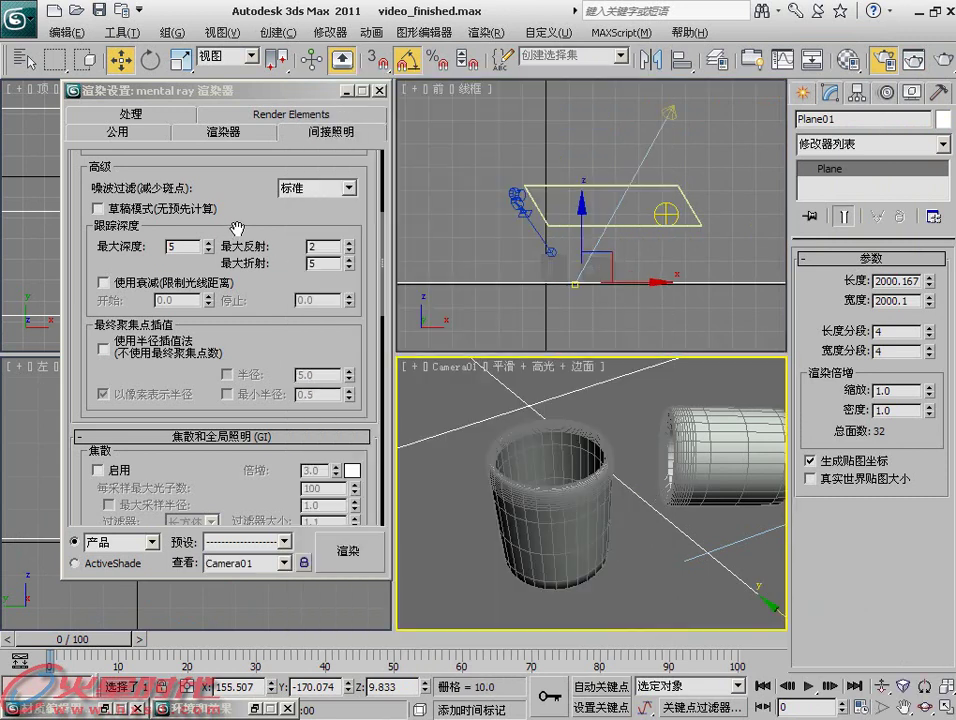
scroll(212, 302, "down", 5)
left_click(100, 298)
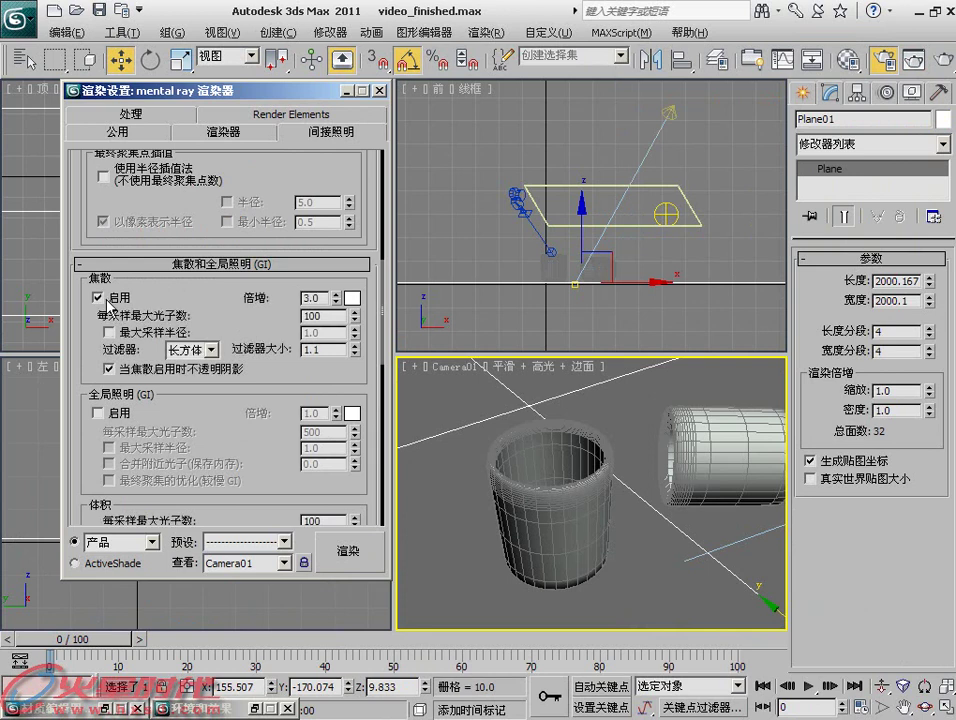
scroll(190, 300, "down", 6)
scroll(188, 220, "up", 3)
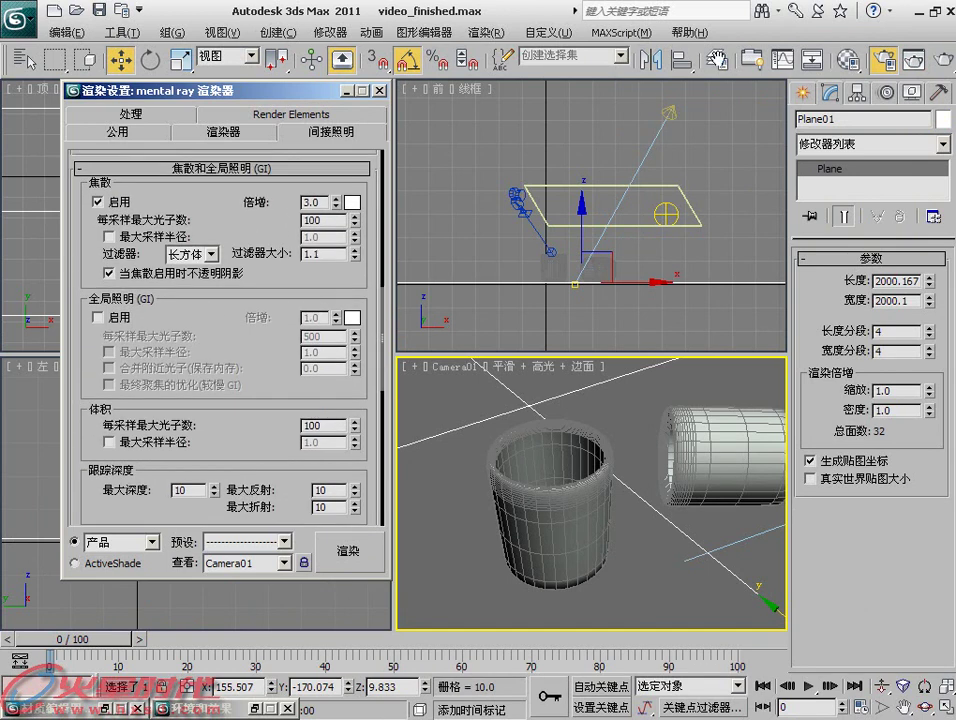
key("shift+q")
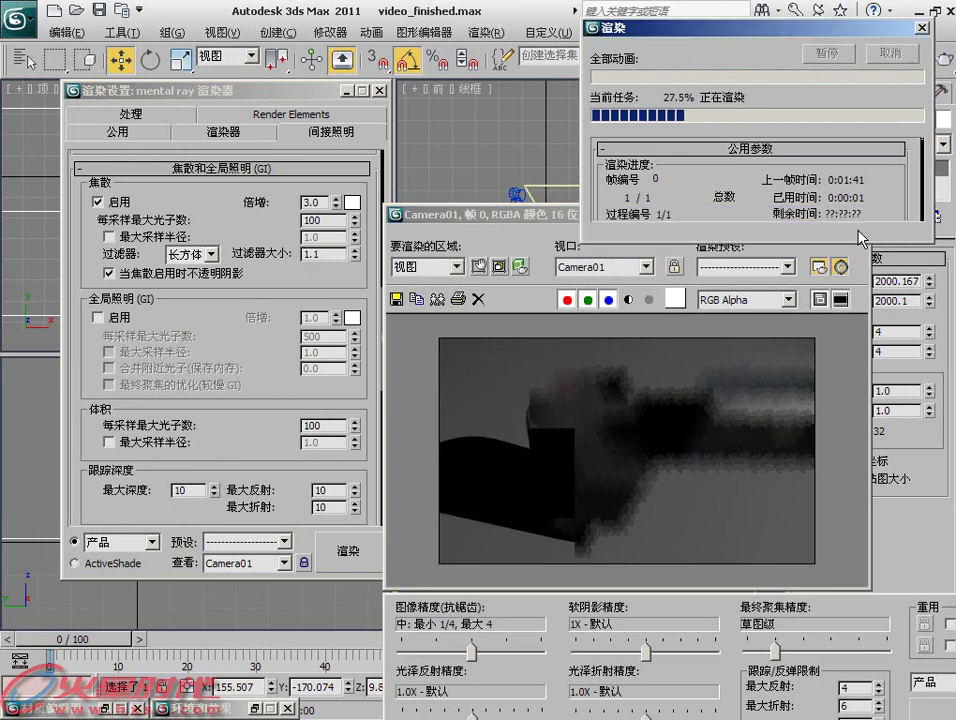
Stop the render, make Plane01 generate and receive caustics, and re-render Camera01
key("Escape")
left_click(859, 214)
right_click(722, 285)
right_click(820, 272)
left_click(735, 372)
left_click(347, 240)
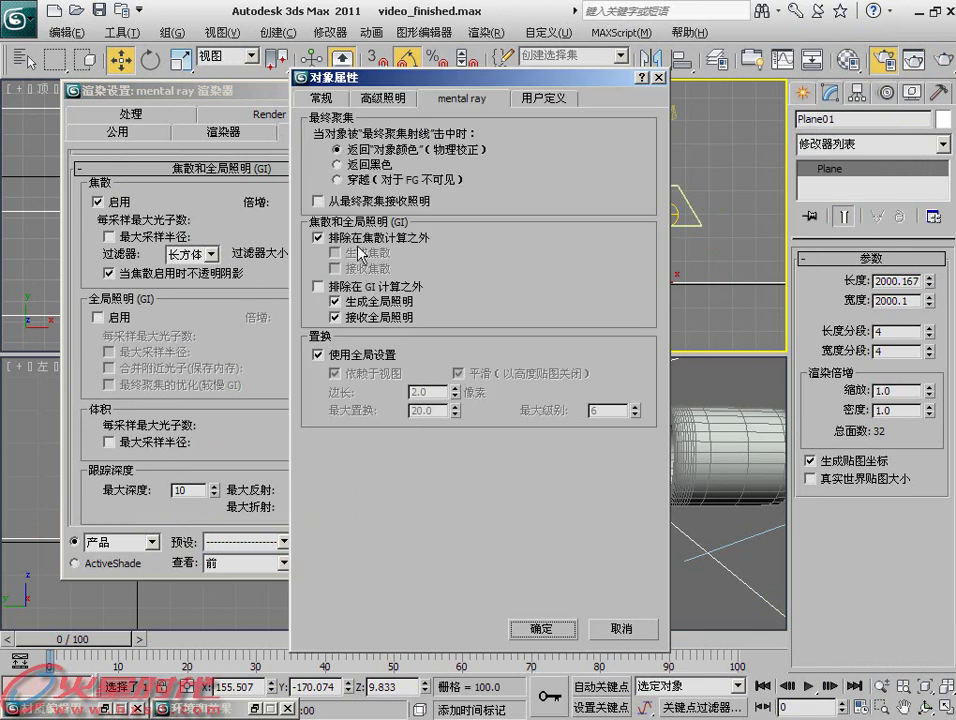
left_click(347, 241)
left_click(345, 268)
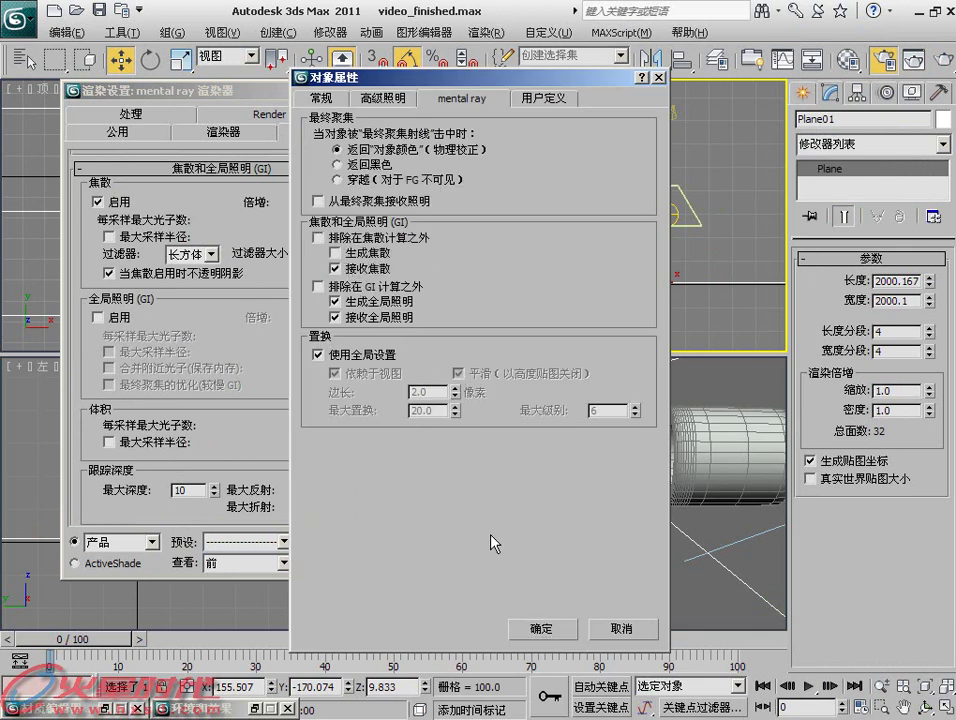
left_click(543, 630)
right_click(561, 523)
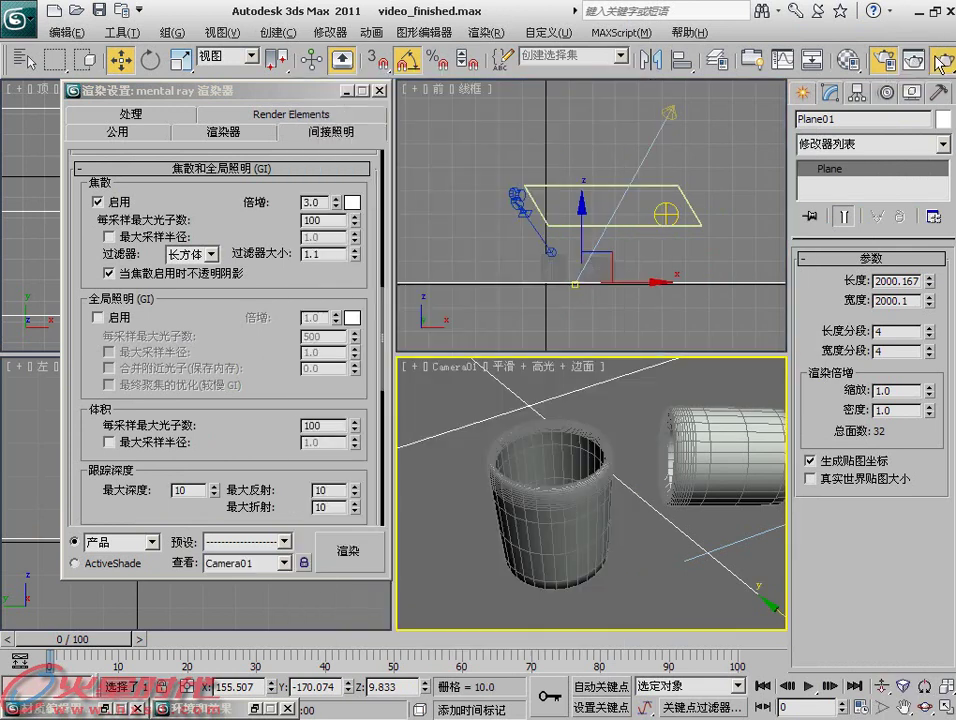
left_click(884, 62)
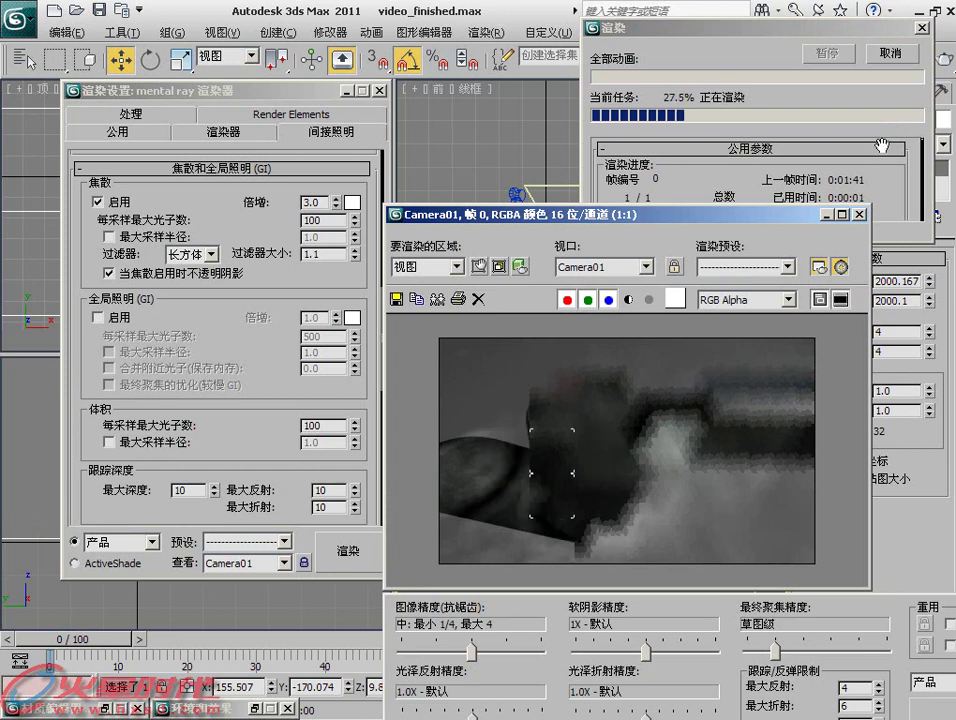
Set caustic photons per light to 50000 and the FG Precision preset to High
left_click(890, 53)
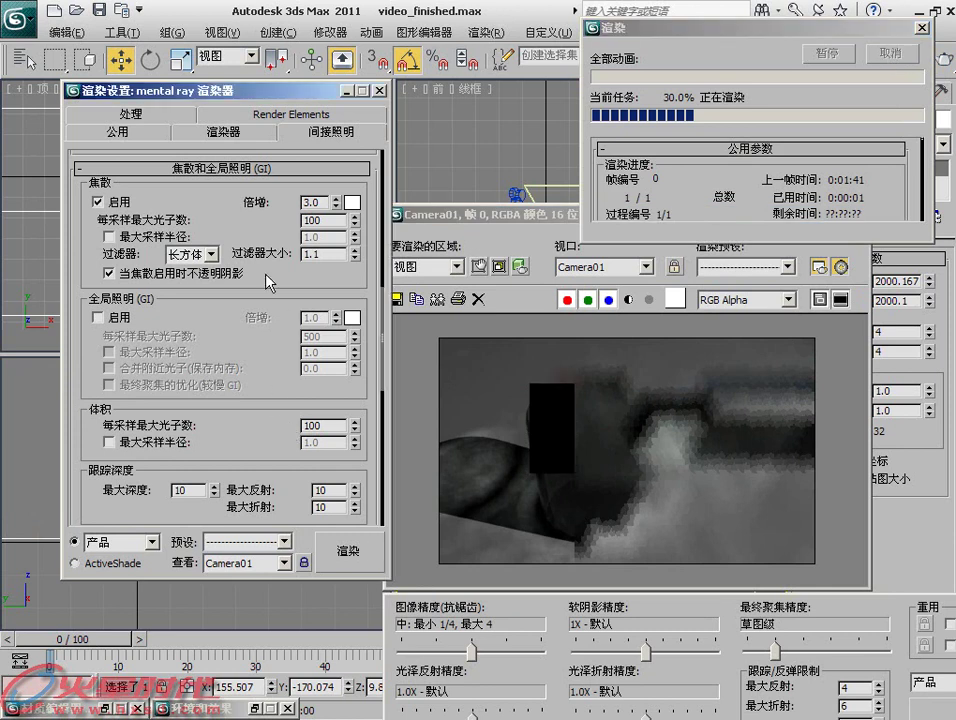
scroll(278, 392, "down", 5)
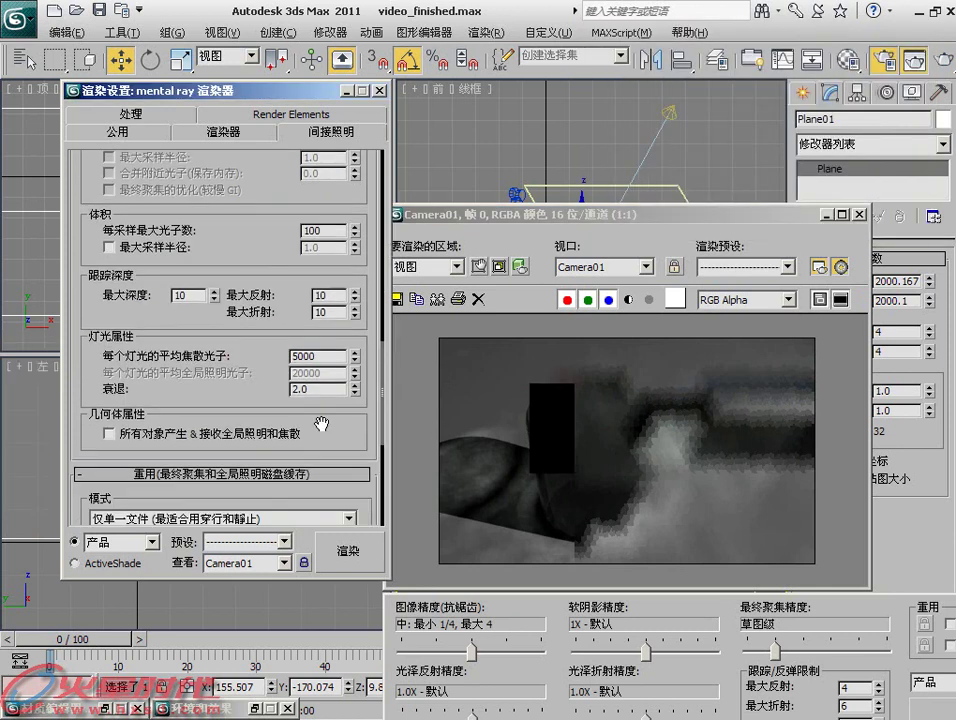
double_click(296, 356)
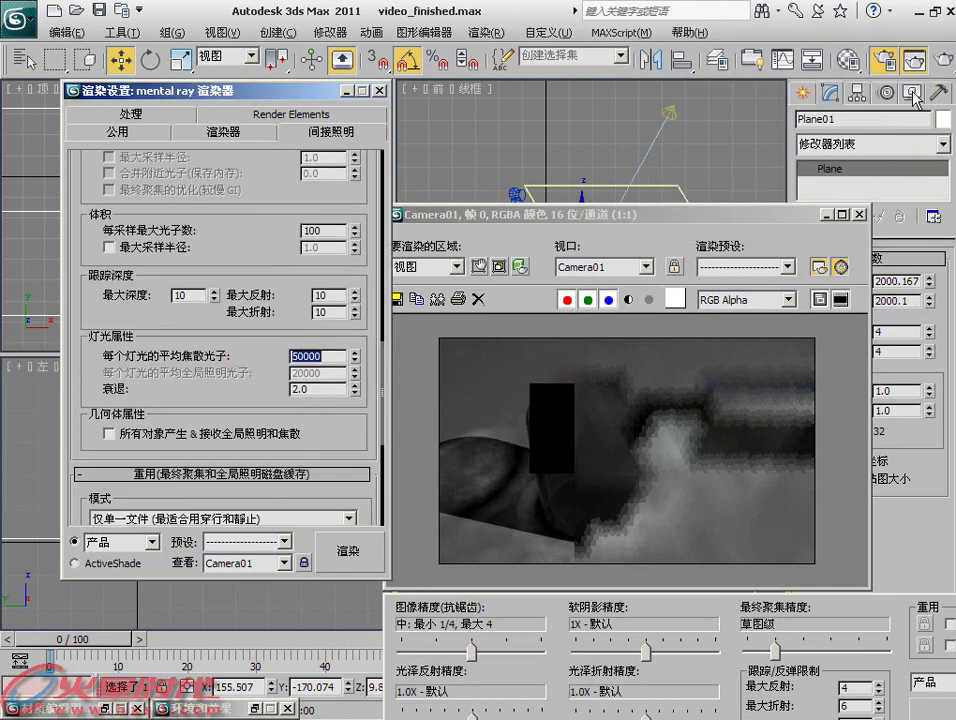
scroll(260, 197, "up", 5)
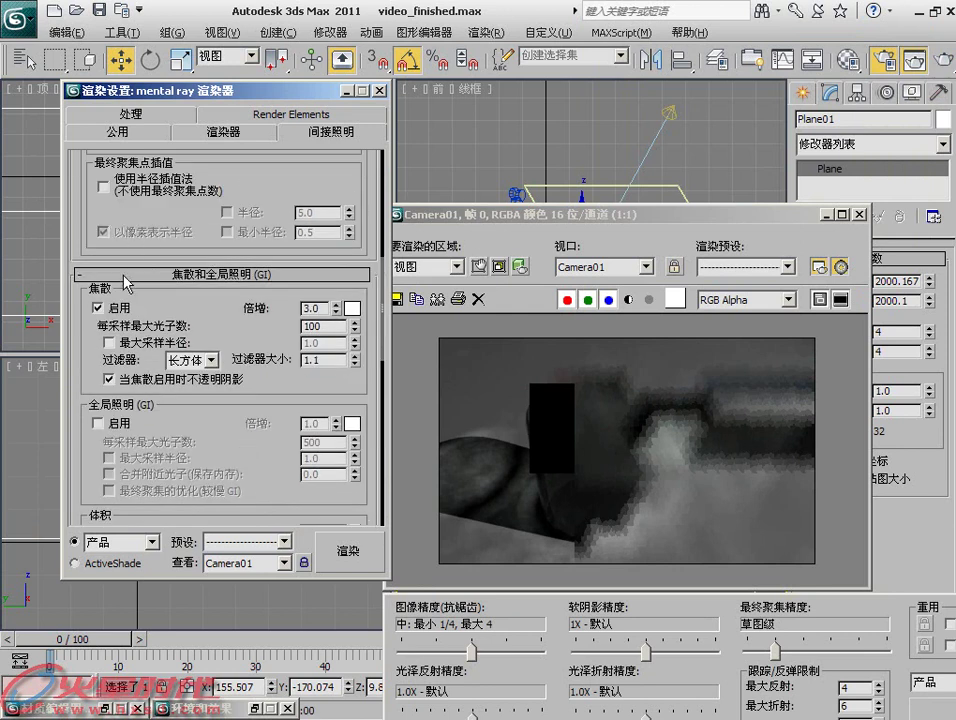
scroll(122, 272, "up", 5)
scroll(143, 300, "up", 5)
left_click_drag(100, 217, 195, 218)
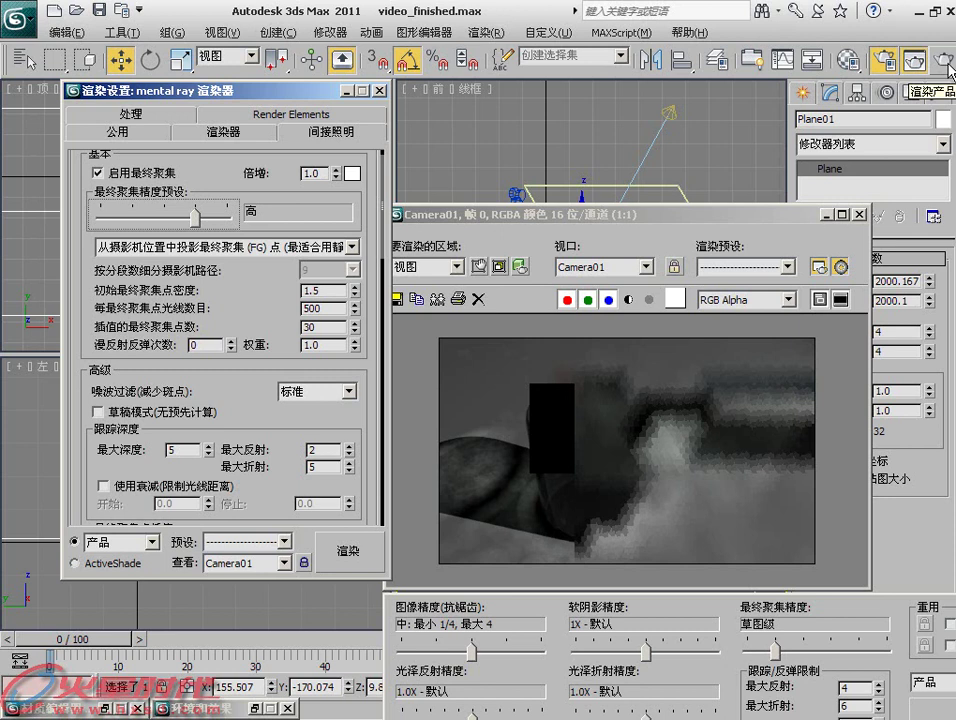
Render Camera01 at High final gather precision, cancel near 42.5%, and close the frame window
left_click(950, 68)
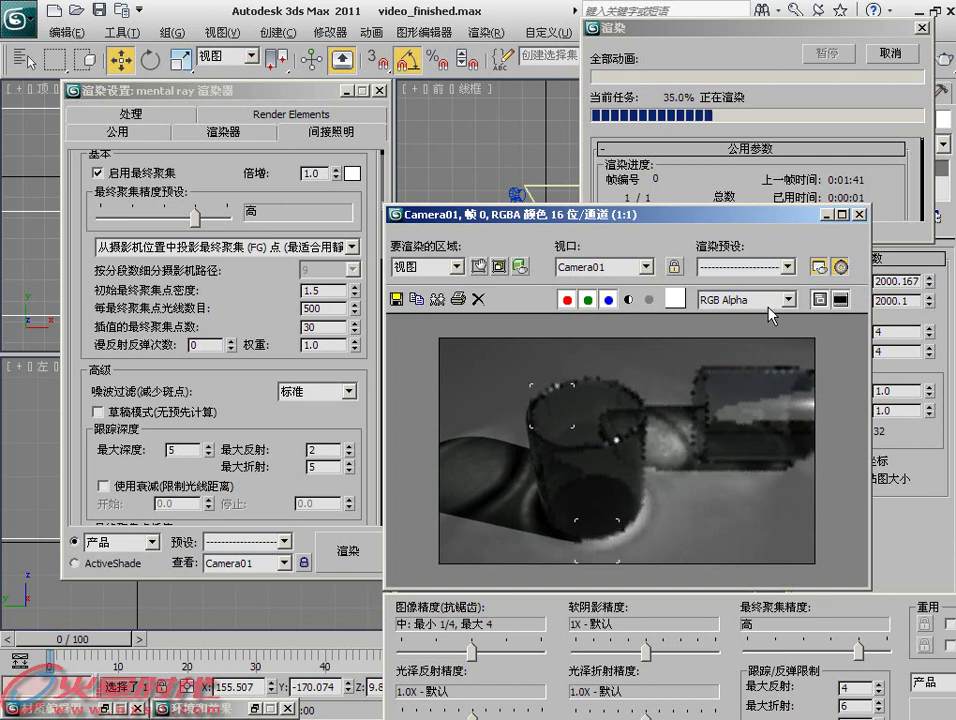
left_click(888, 57)
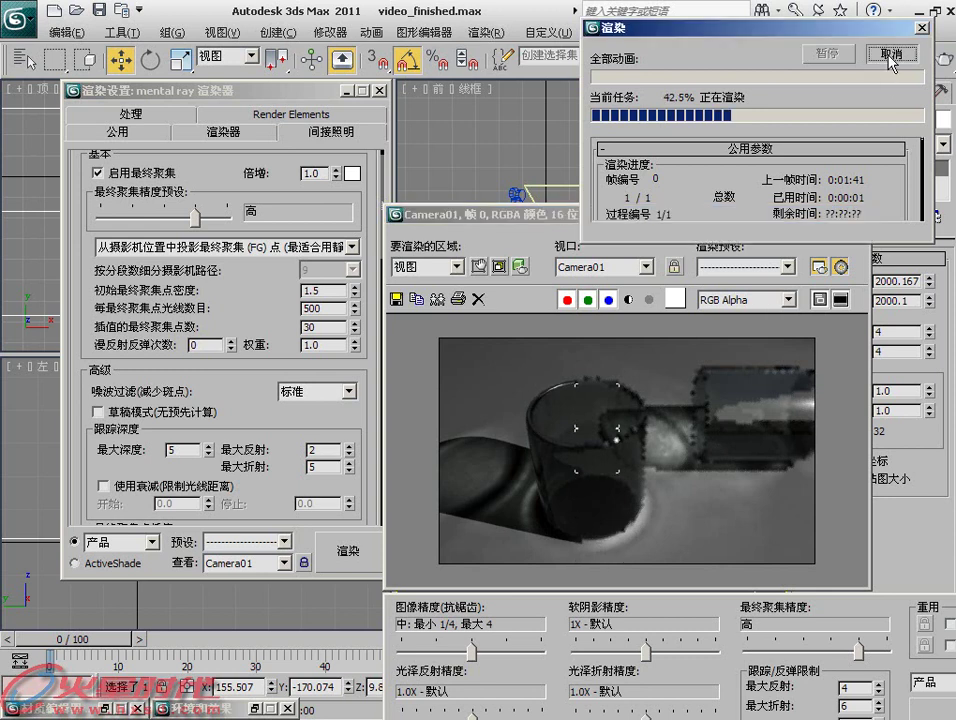
left_click(889, 57)
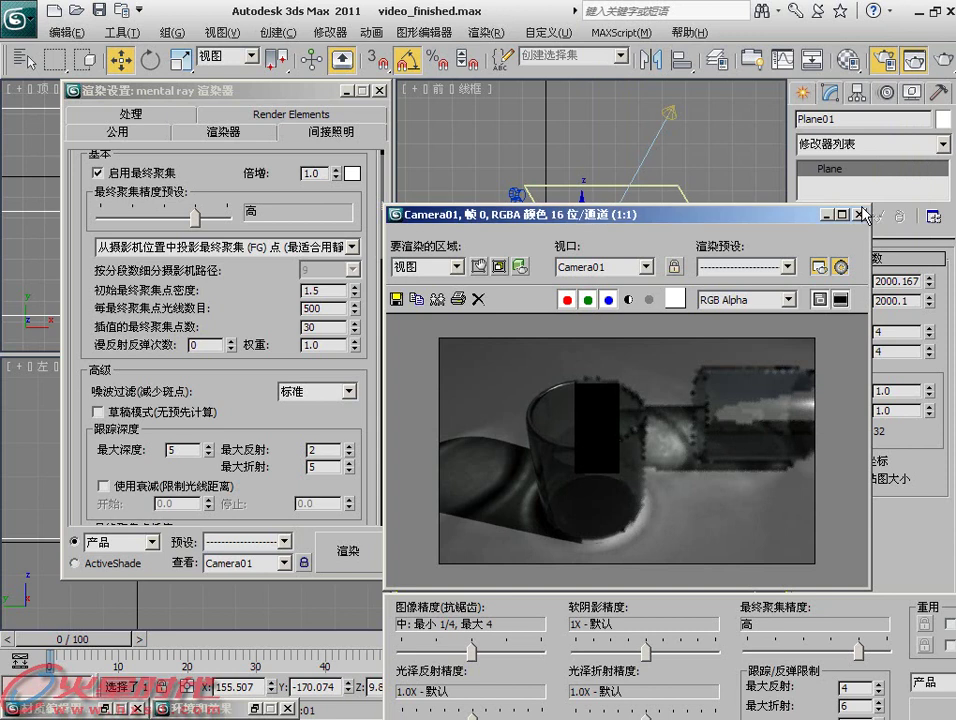
left_click(730, 350)
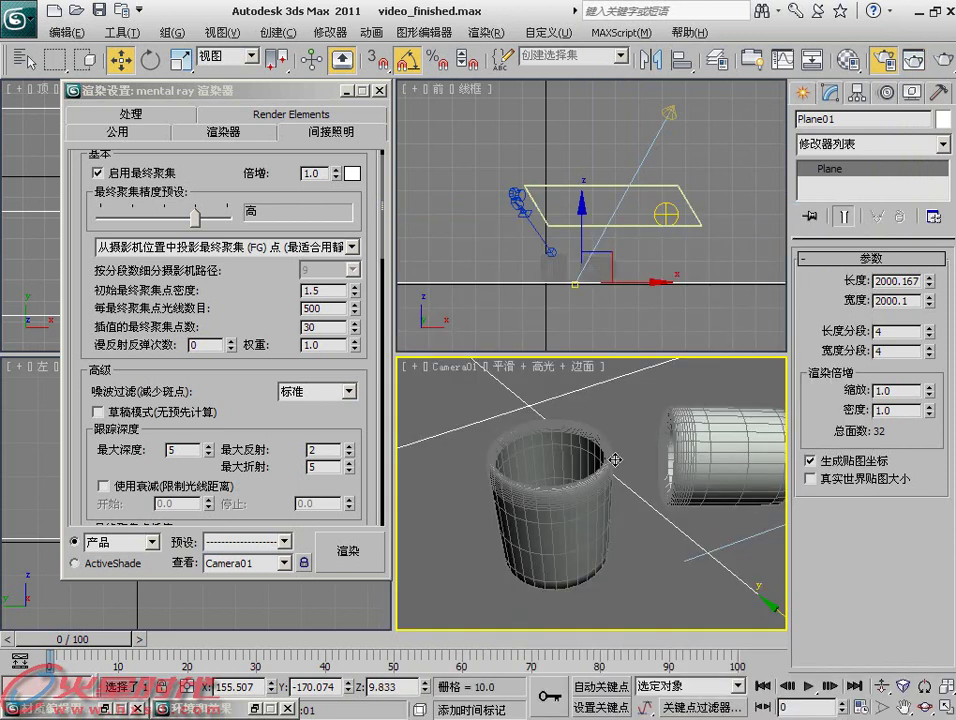